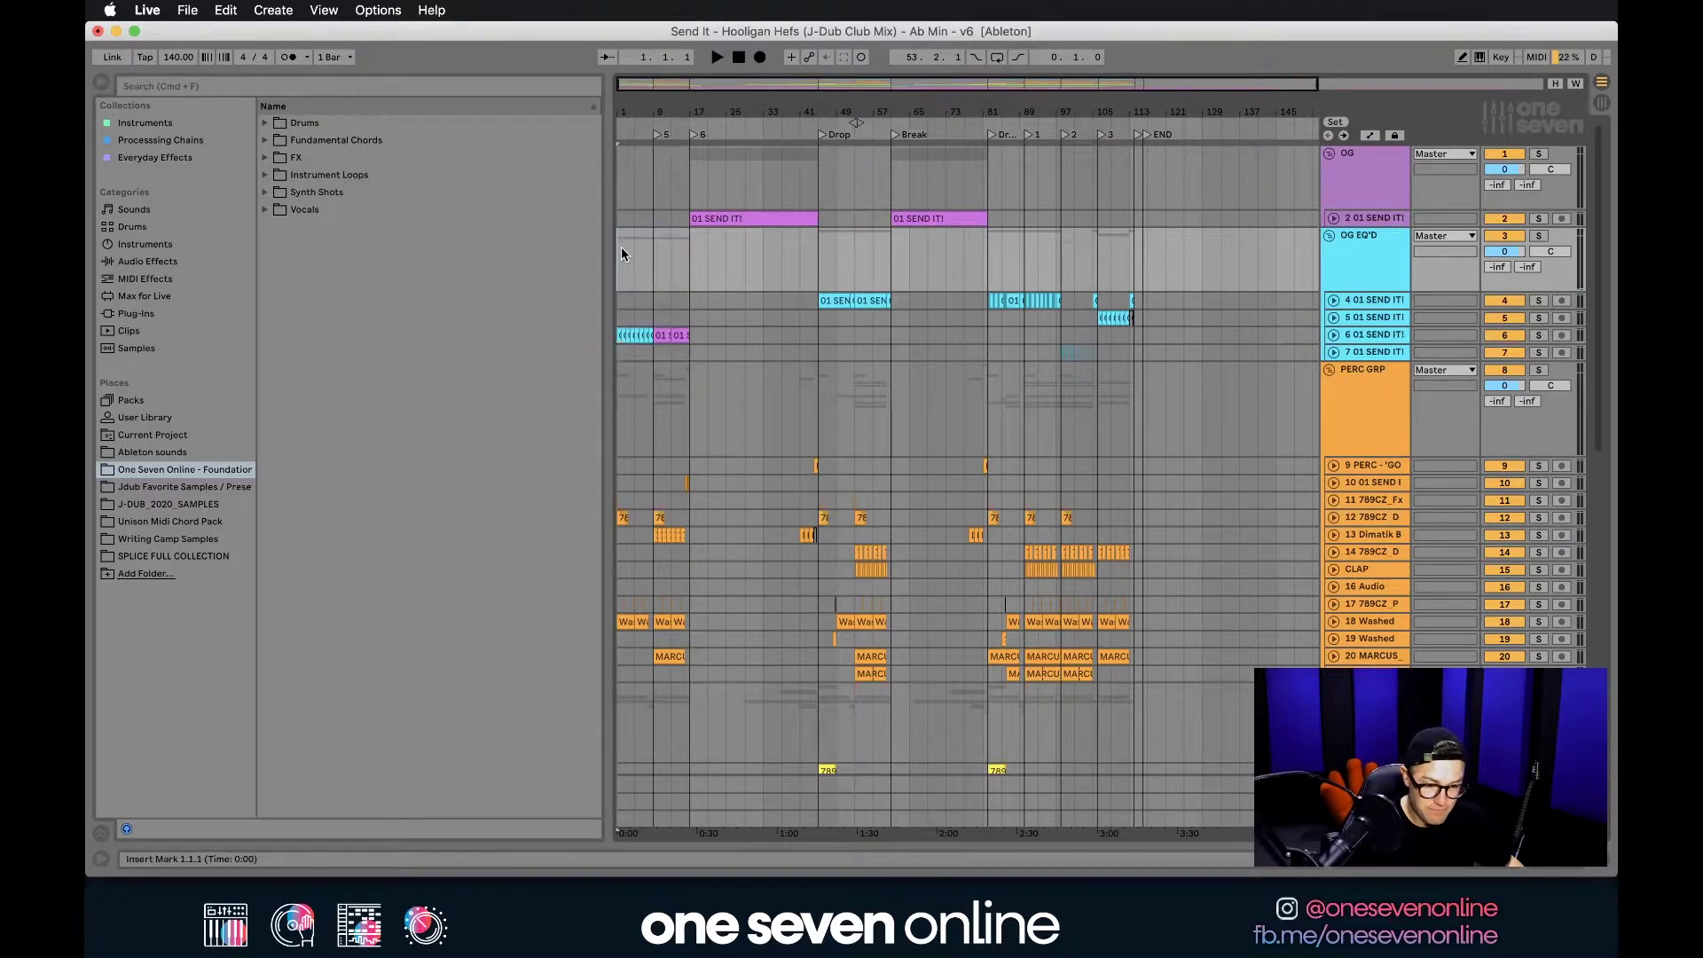
Step: Select the full song length, 115 bars from bar 1, and start exporting the Master output as a WAV file
{"action": "left_click_drag", "start_coordinate": [617, 254], "coordinate": [1141, 268]}
{"action": "left_click", "coordinate": [188, 12]}
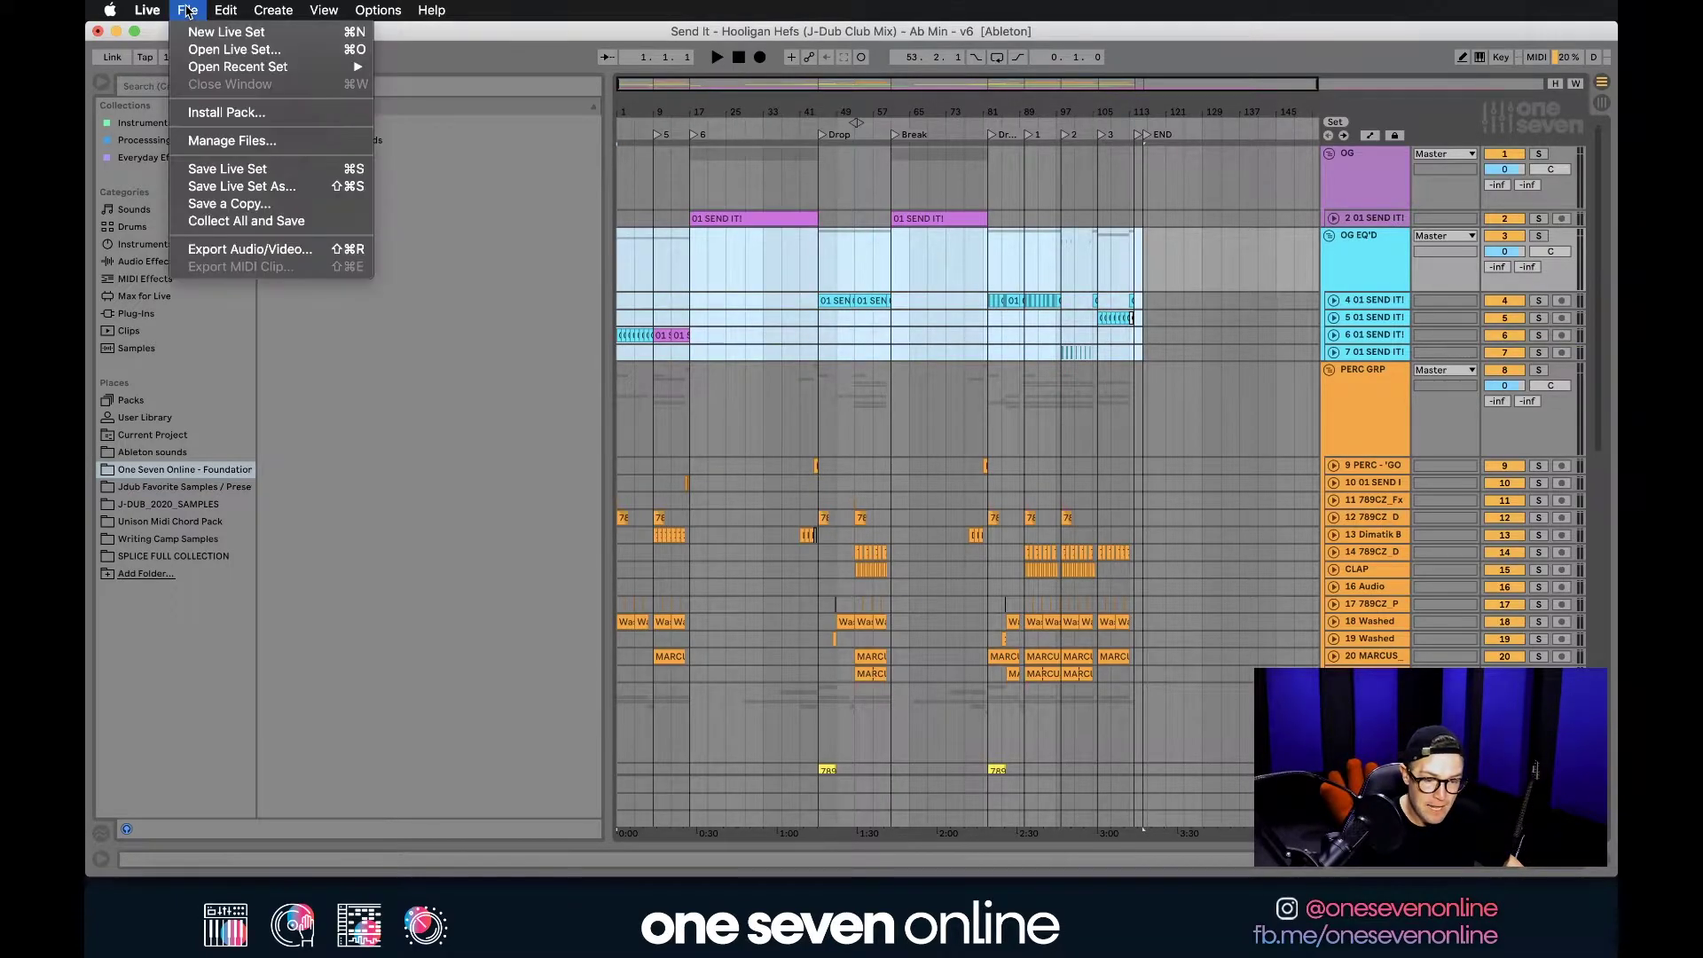
{"action": "left_click", "coordinate": [297, 251]}
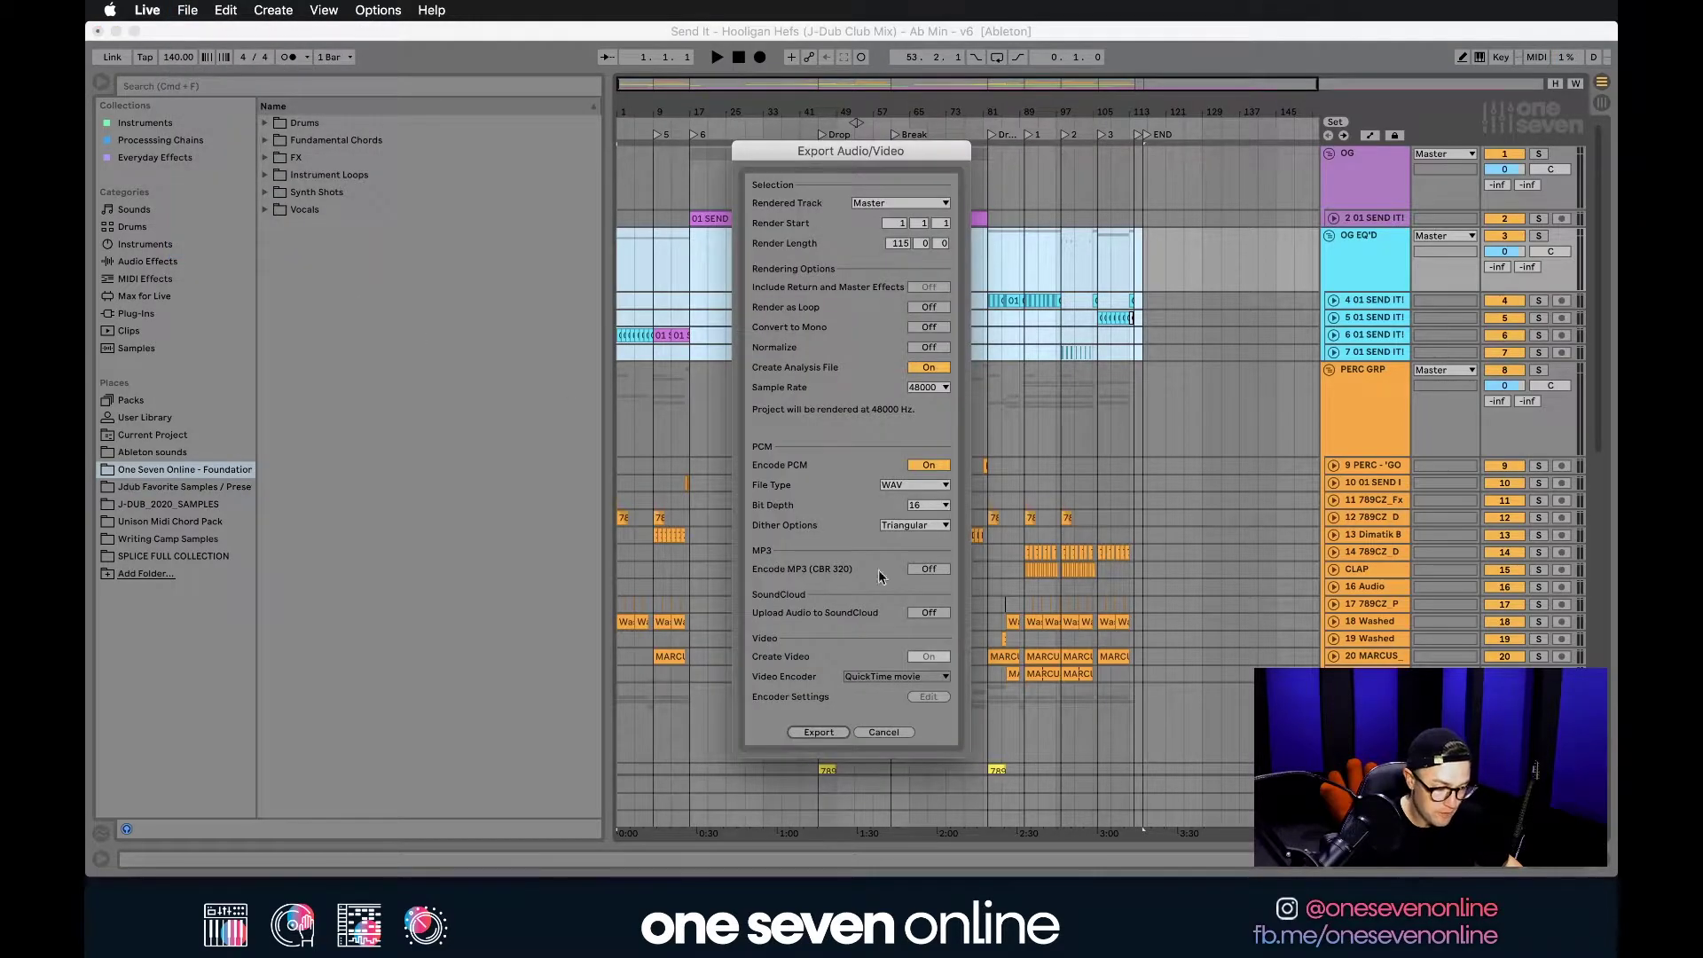
{"action": "left_click", "coordinate": [819, 732]}
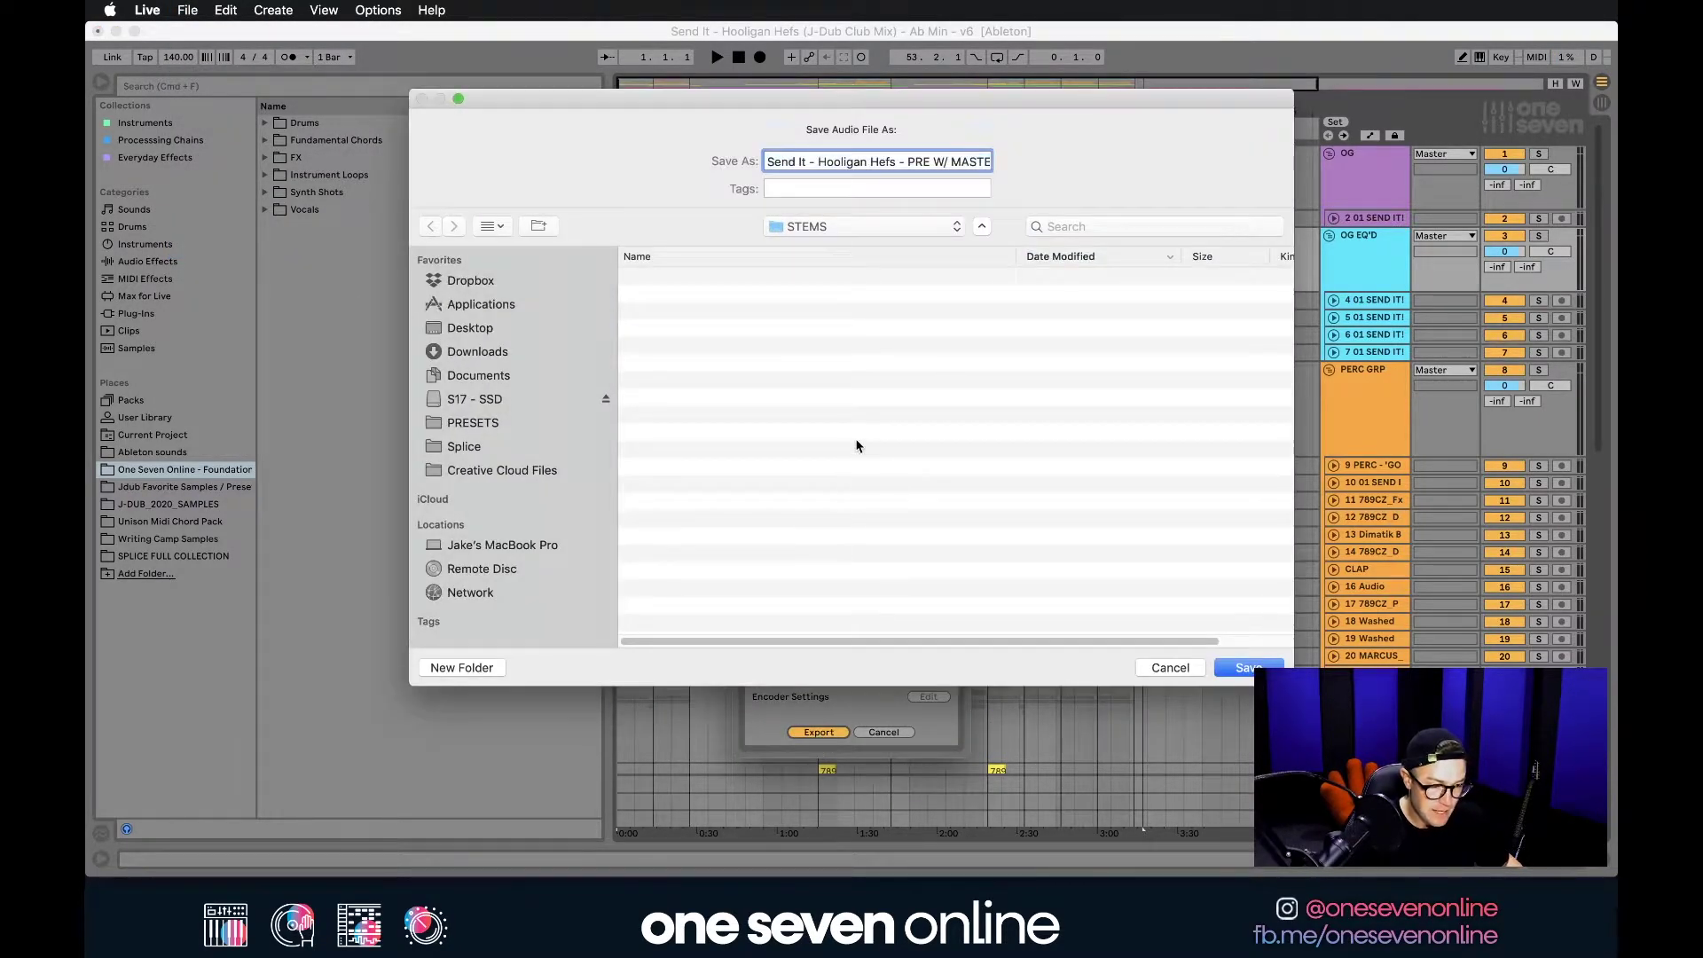
Step: Save the render in the project's STEMS folder as "Send It - Hooligan Hefs - PRE W/ MASTER CHAIN"
{"action": "left_click", "coordinate": [846, 225]}
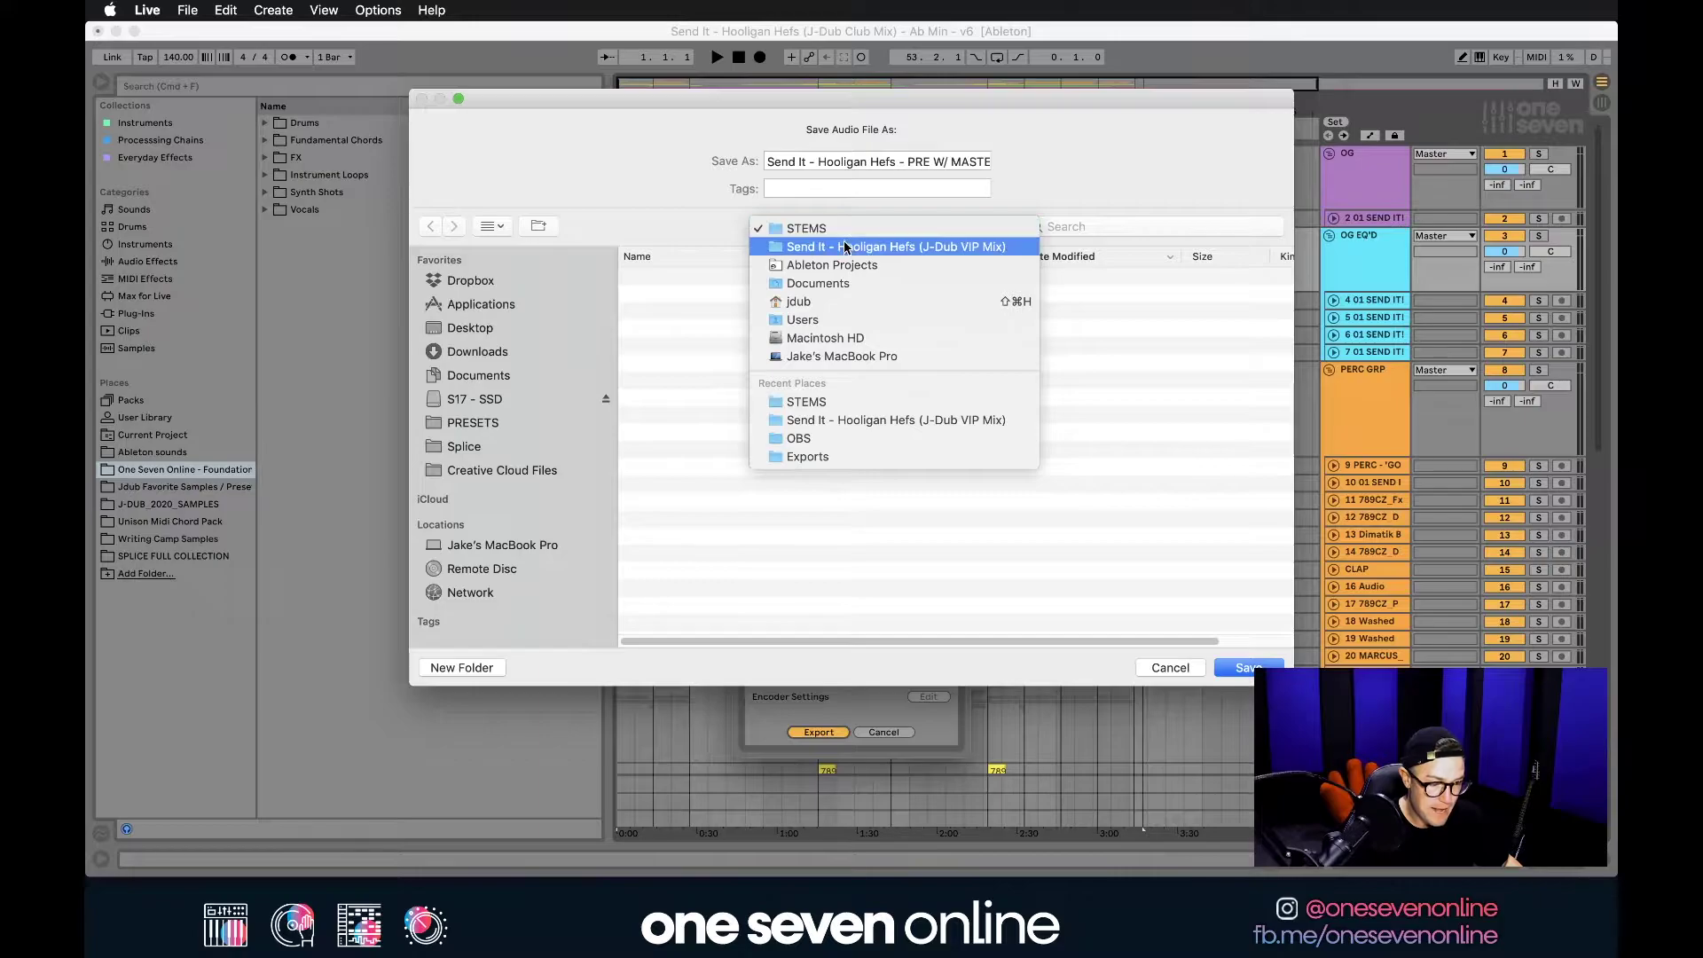
{"action": "left_click", "coordinate": [849, 242]}
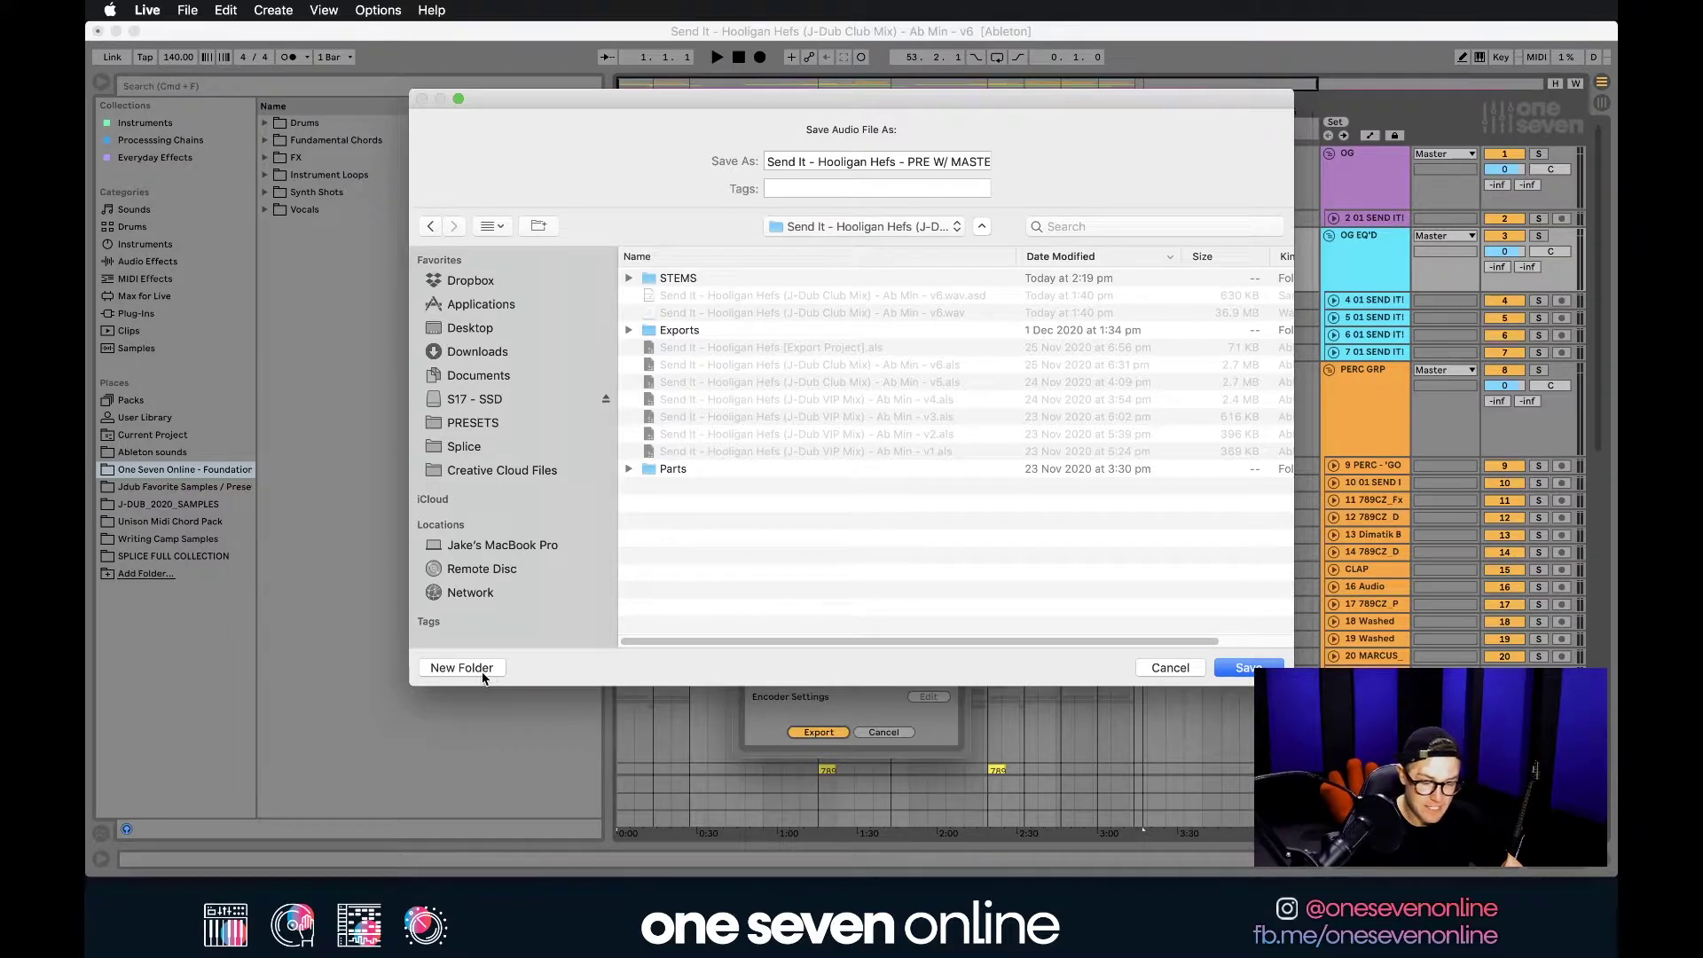
{"action": "double_click", "coordinate": [674, 278]}
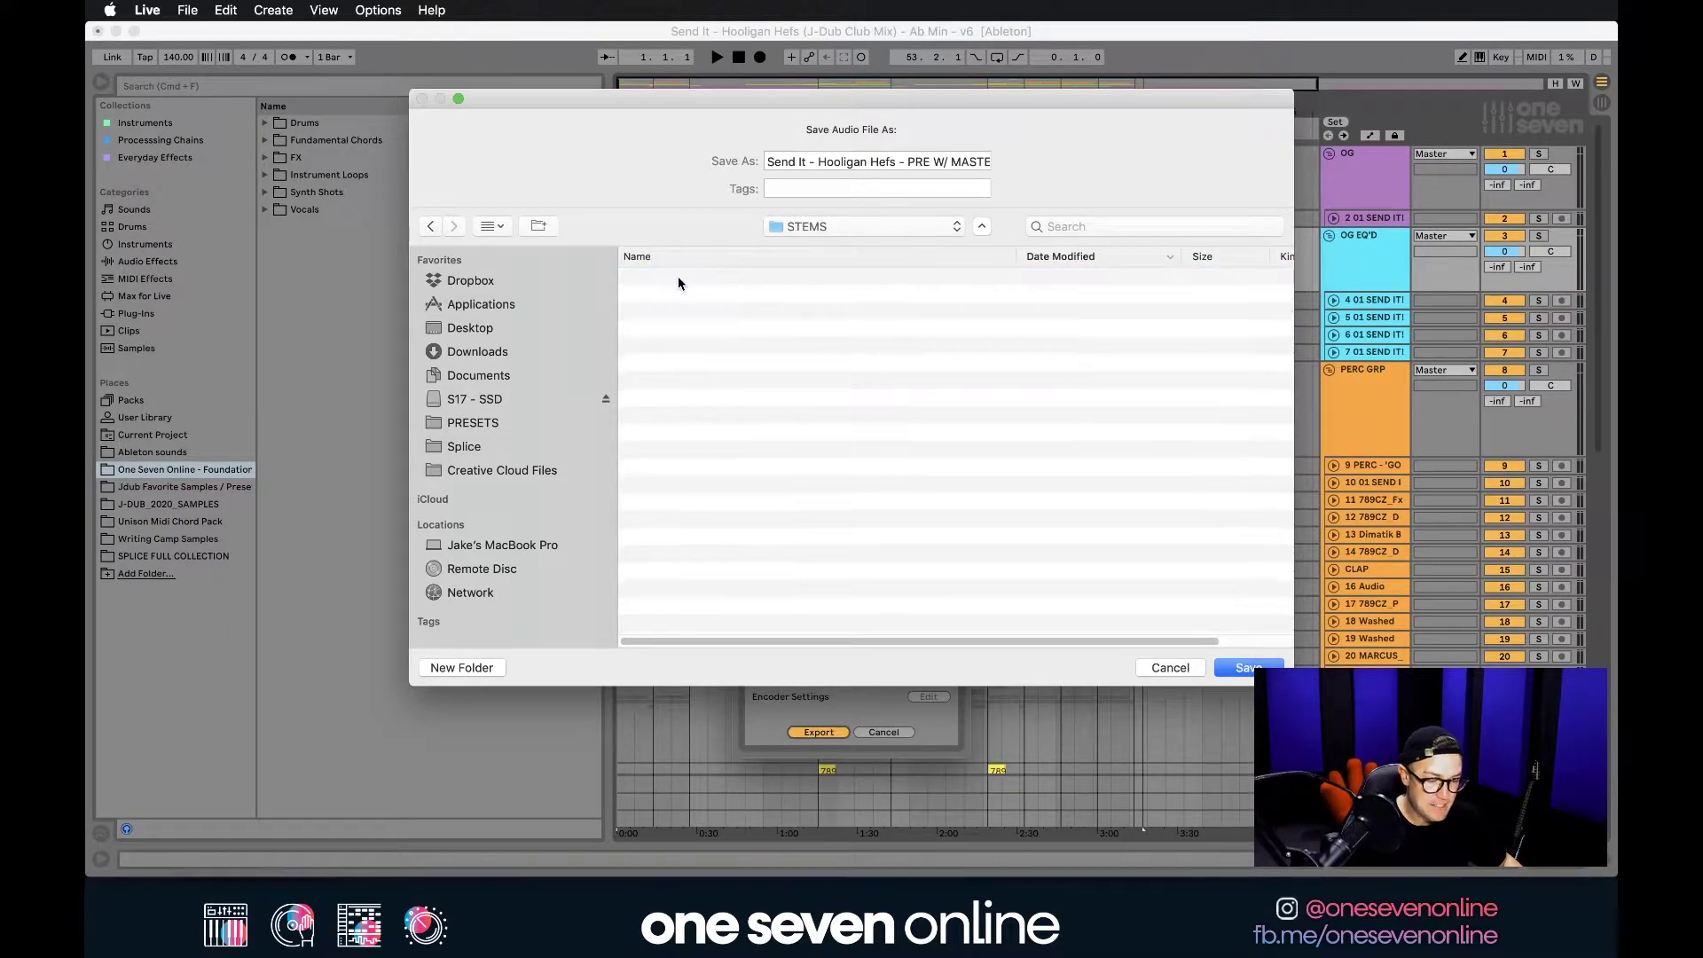
{"action": "left_click", "coordinate": [881, 164]}
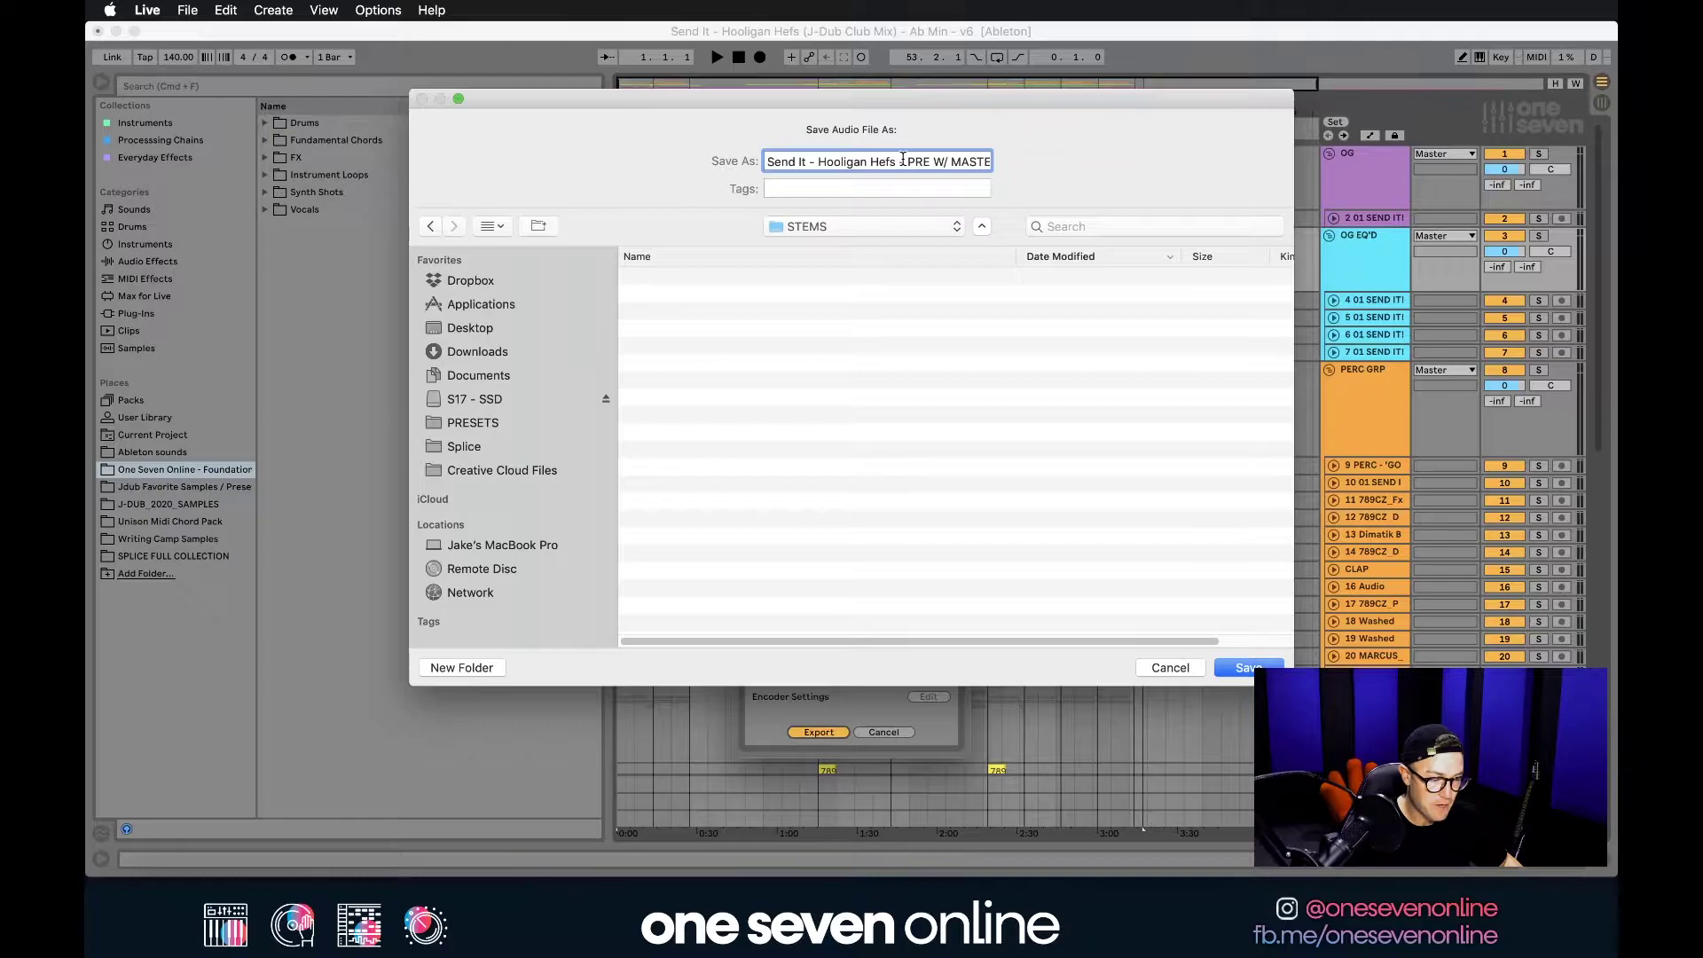
{"action": "left_click_drag", "start_coordinate": [801, 162], "coordinate": [1073, 161]}
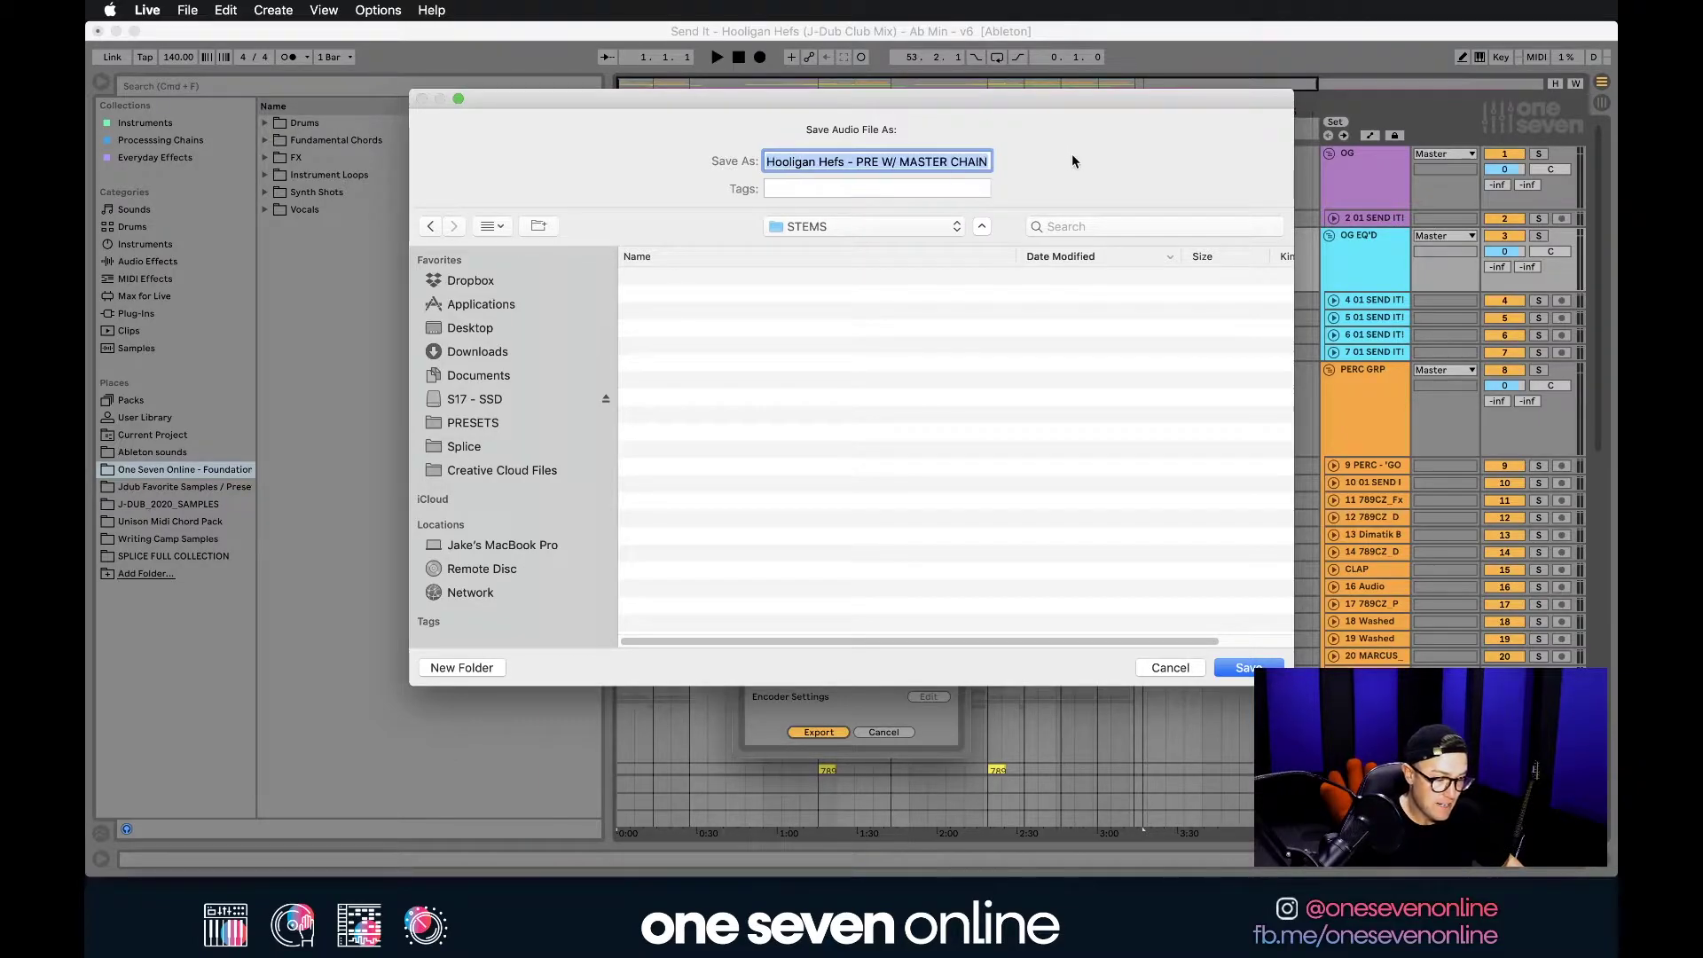
{"action": "left_click", "coordinate": [918, 161]}
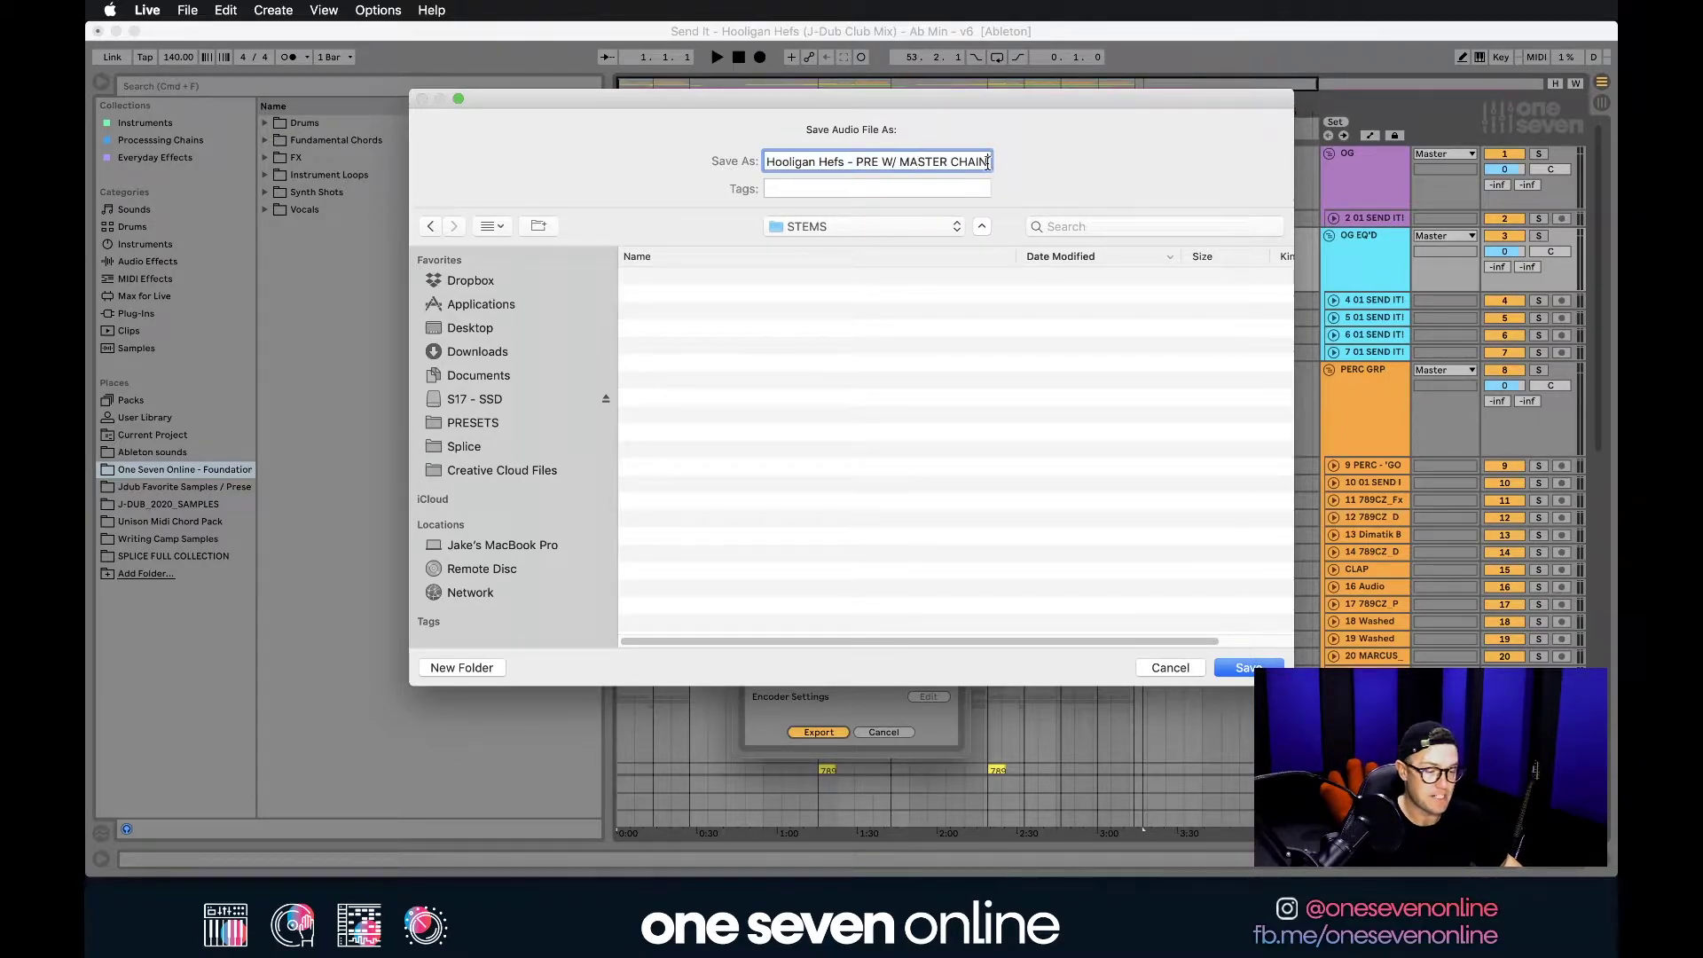
{"action": "left_click", "coordinate": [880, 471]}
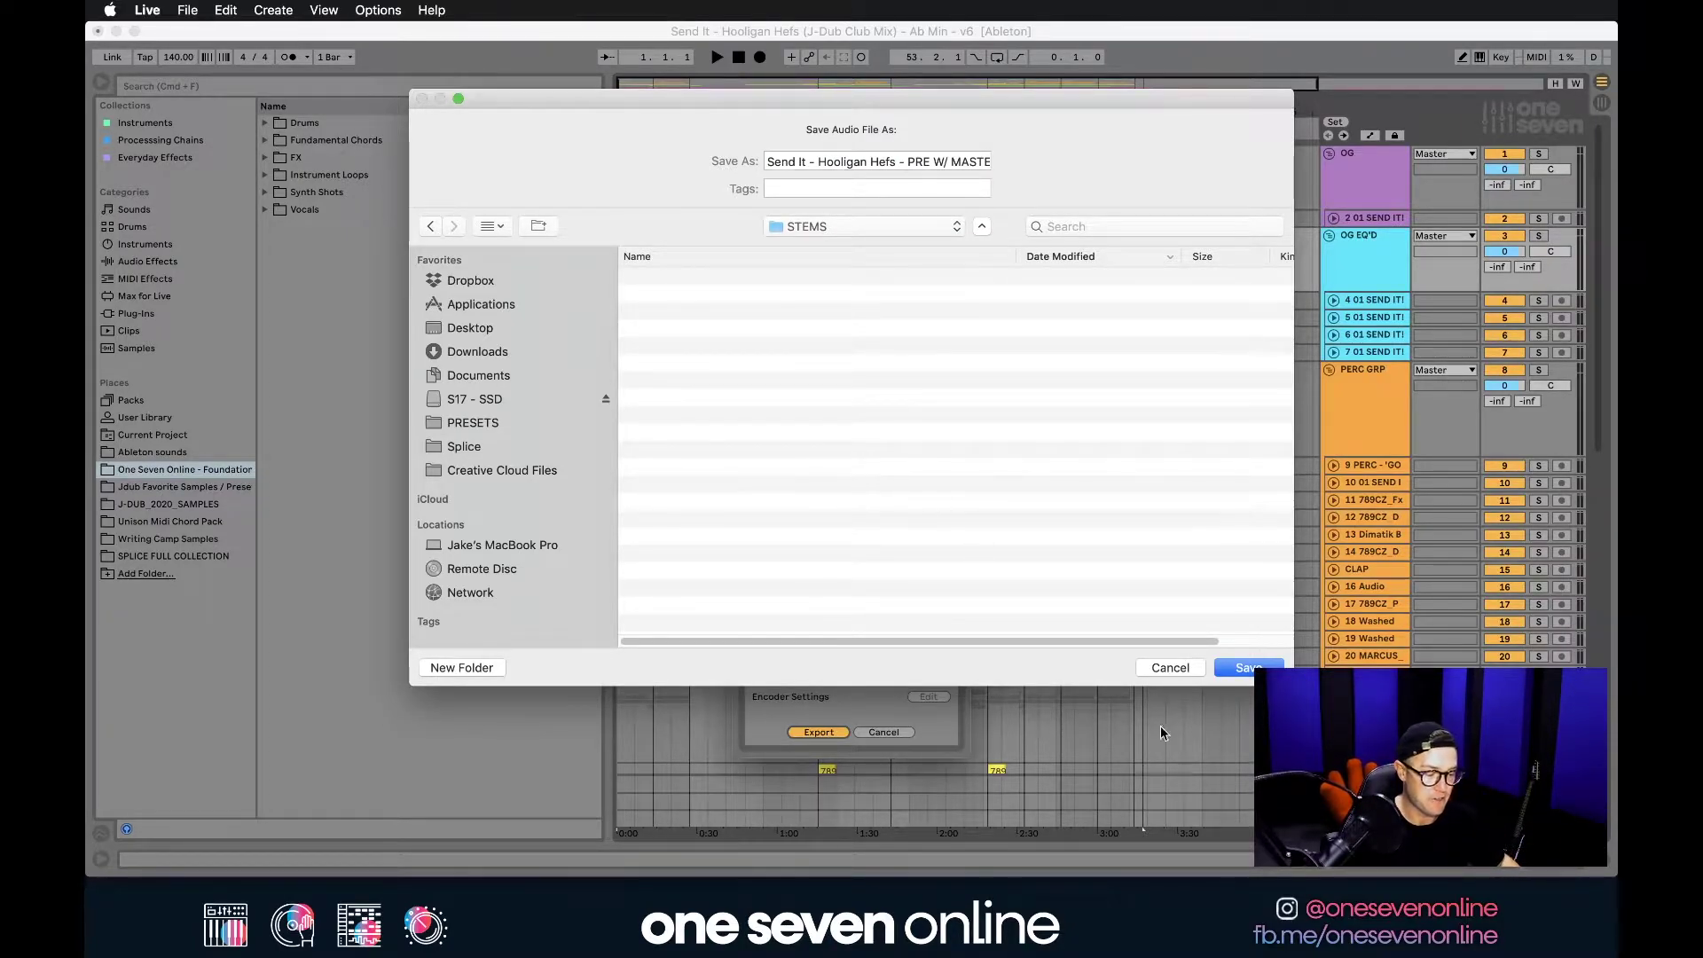
{"action": "left_click", "coordinate": [1248, 668]}
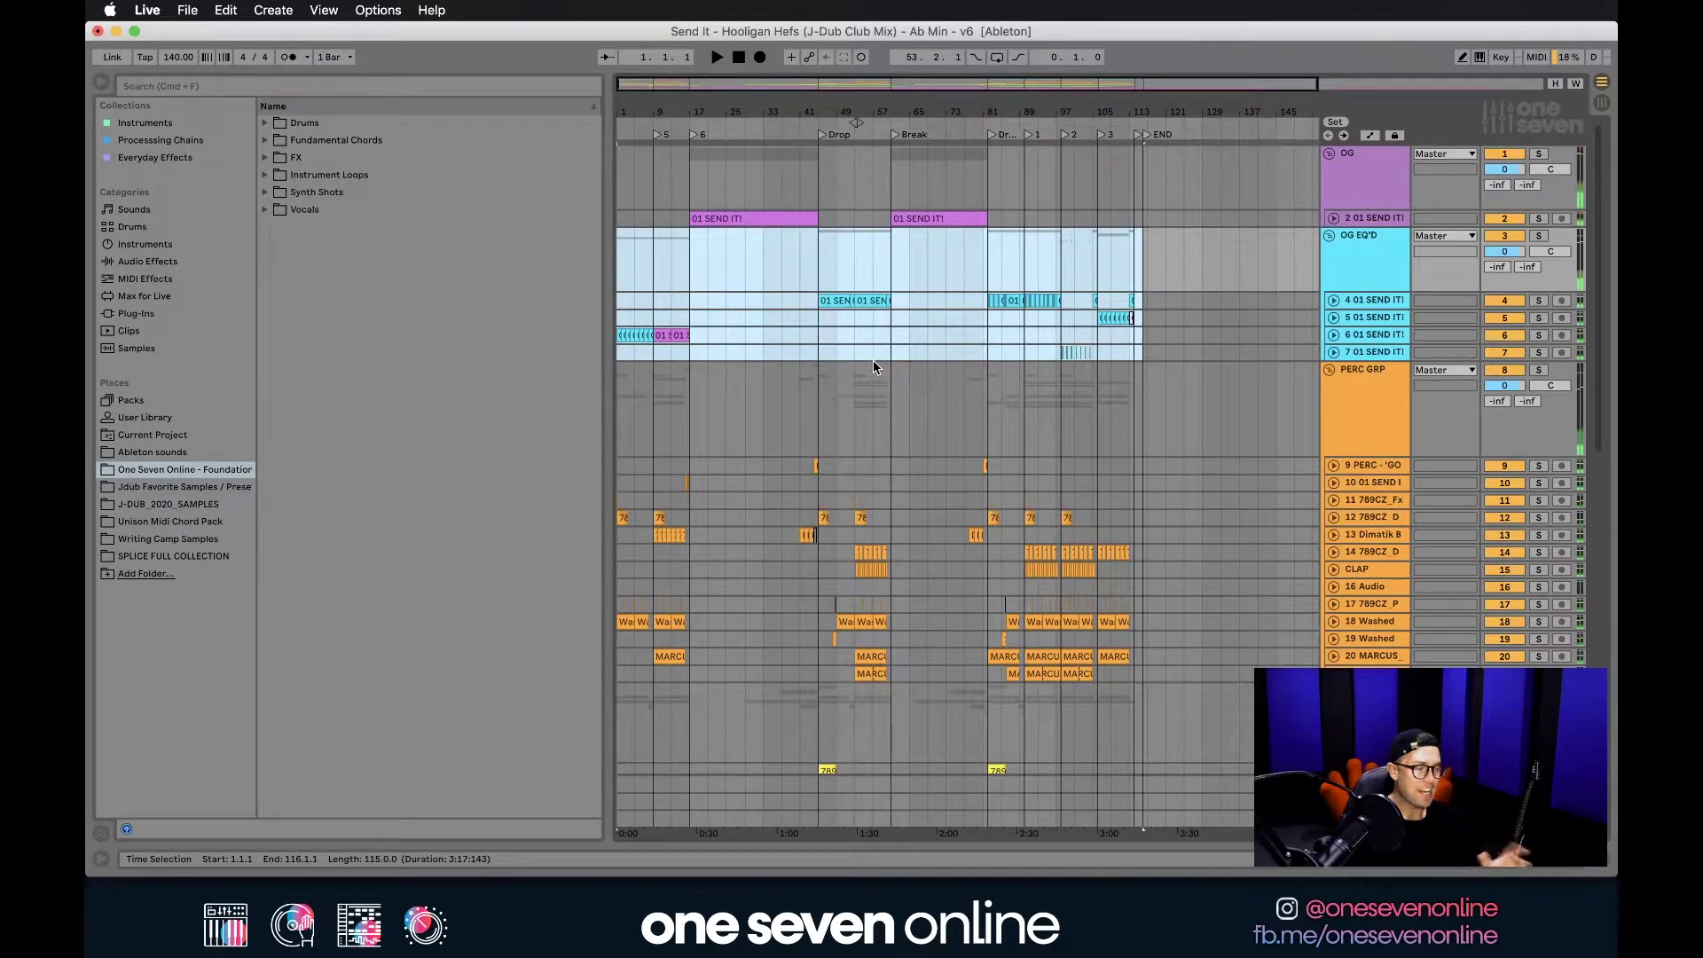
Step: Insert a new audio track and move it above the OG group, first in the arrangement
{"action": "left_click", "coordinate": [1344, 184]}
{"action": "key", "text": "super+t"}
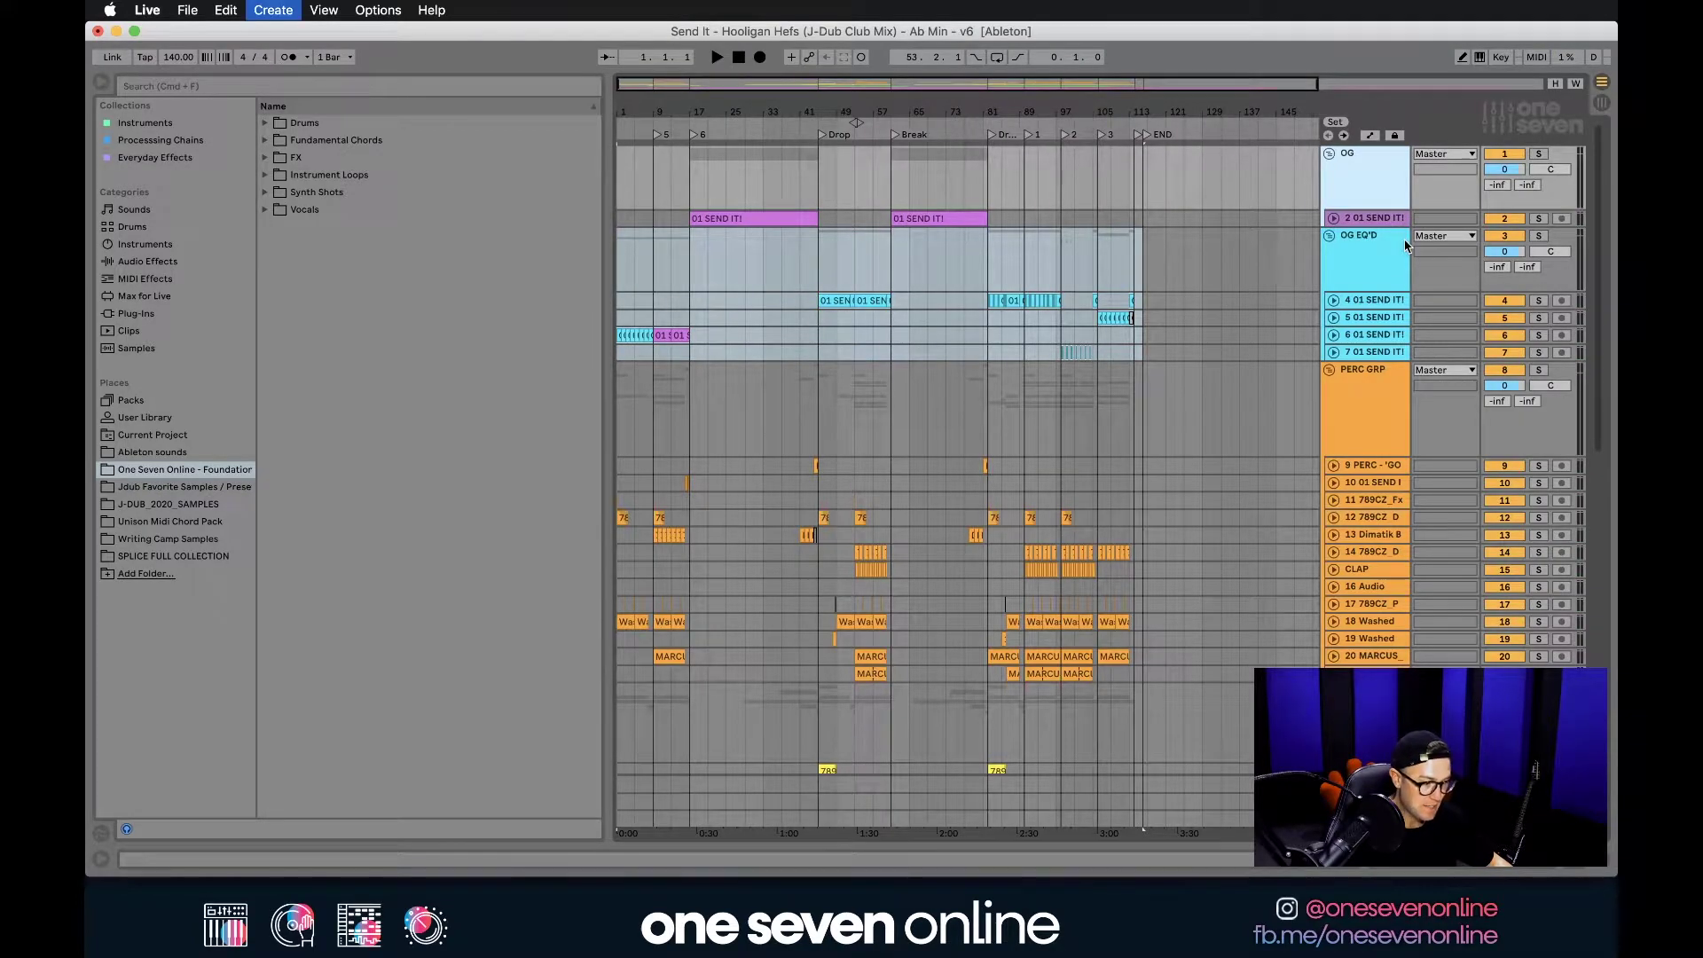
{"action": "left_click_drag", "start_coordinate": [1373, 282], "coordinate": [1365, 168]}
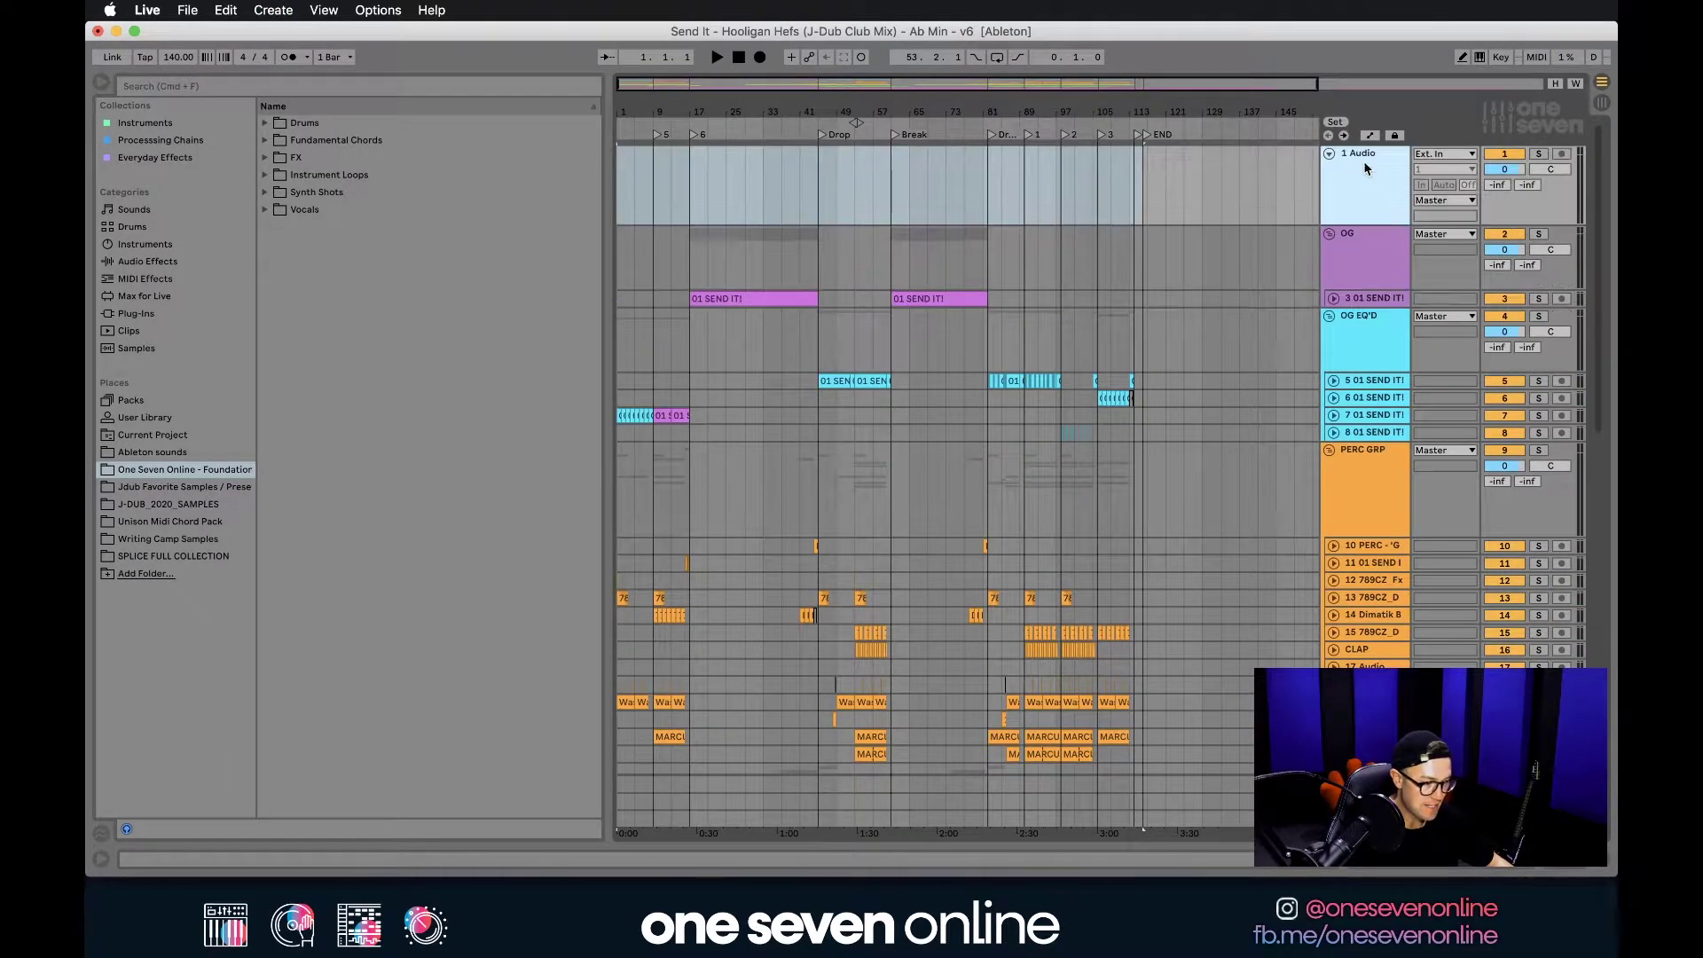
Step: Group the new audio track and name the group STEMS
{"action": "key", "text": "super+g"}
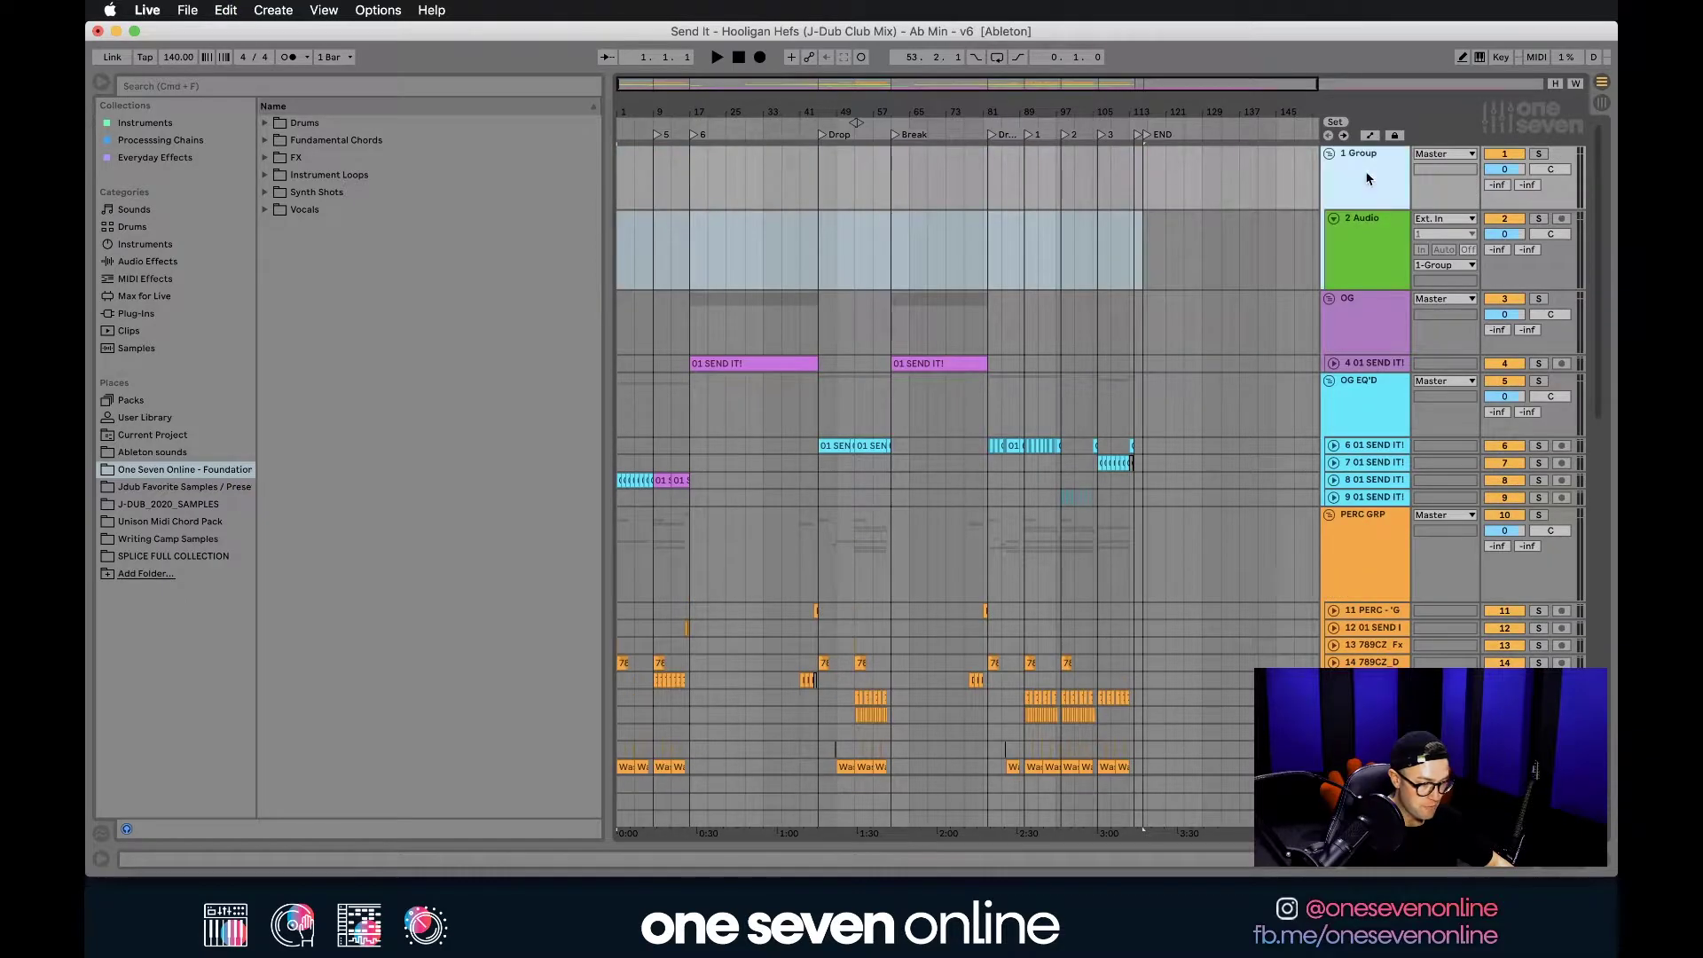
{"action": "key", "text": "super+r"}
{"action": "type", "text": "ST"}
{"action": "key", "text": "Return"}
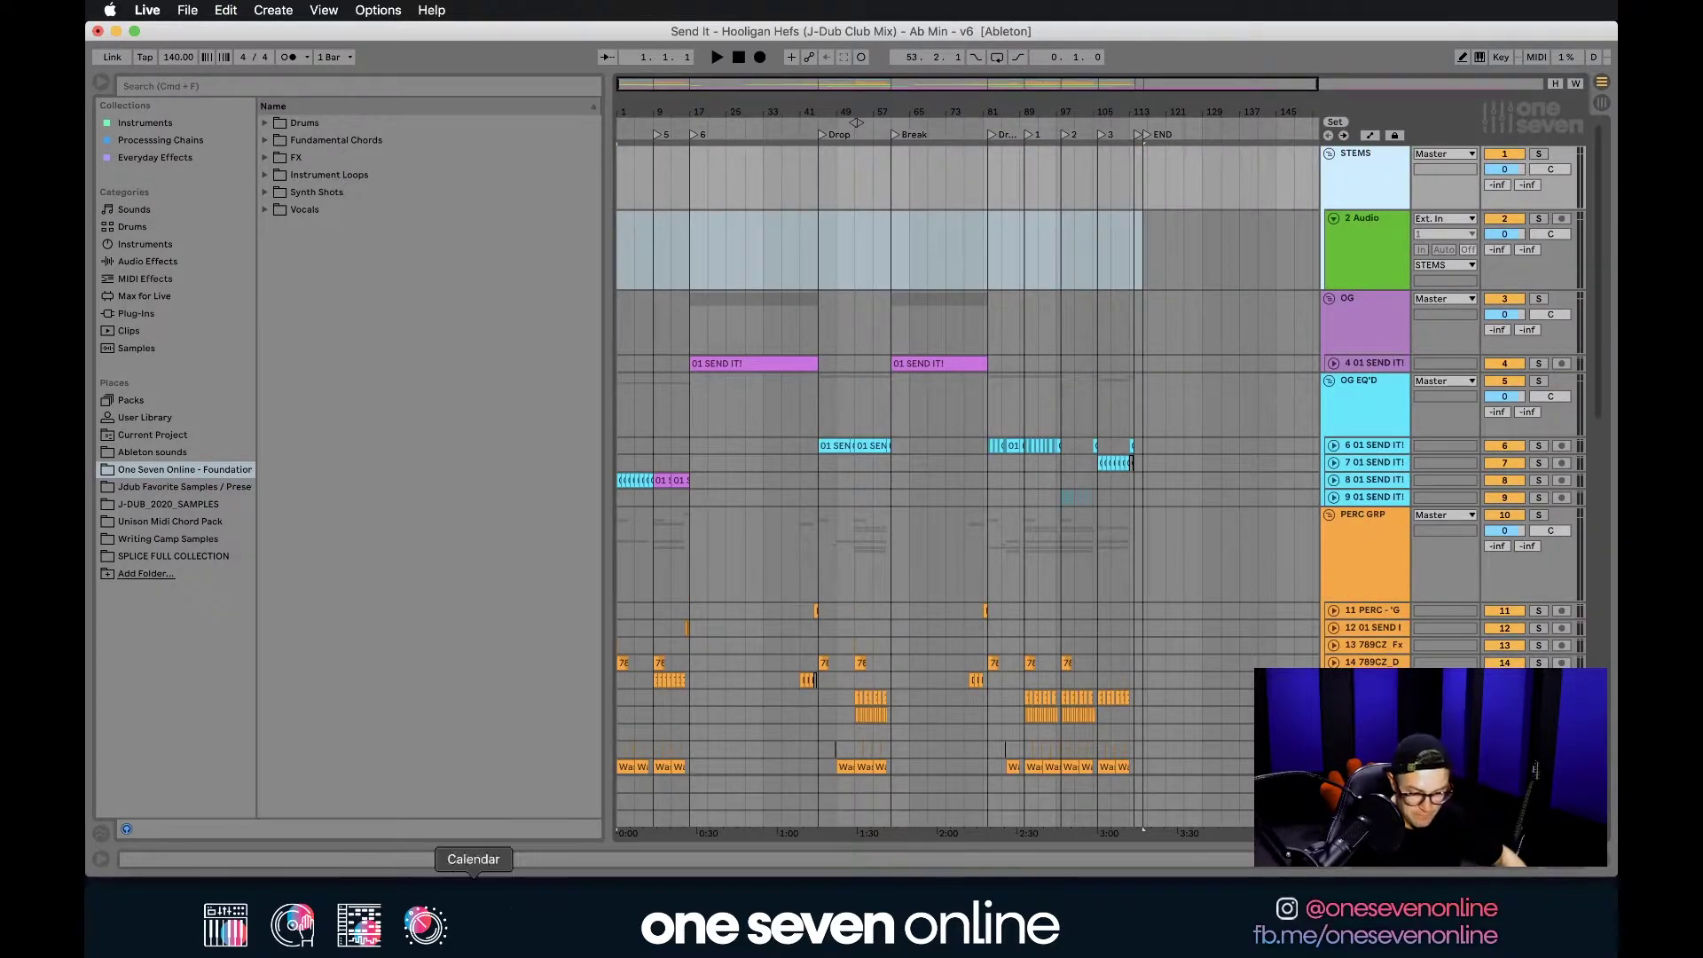
Step: Switch to Finder, open the project's STEMS folder and move its window clear of the new audio track
{"action": "left_click", "coordinate": [171, 895]}
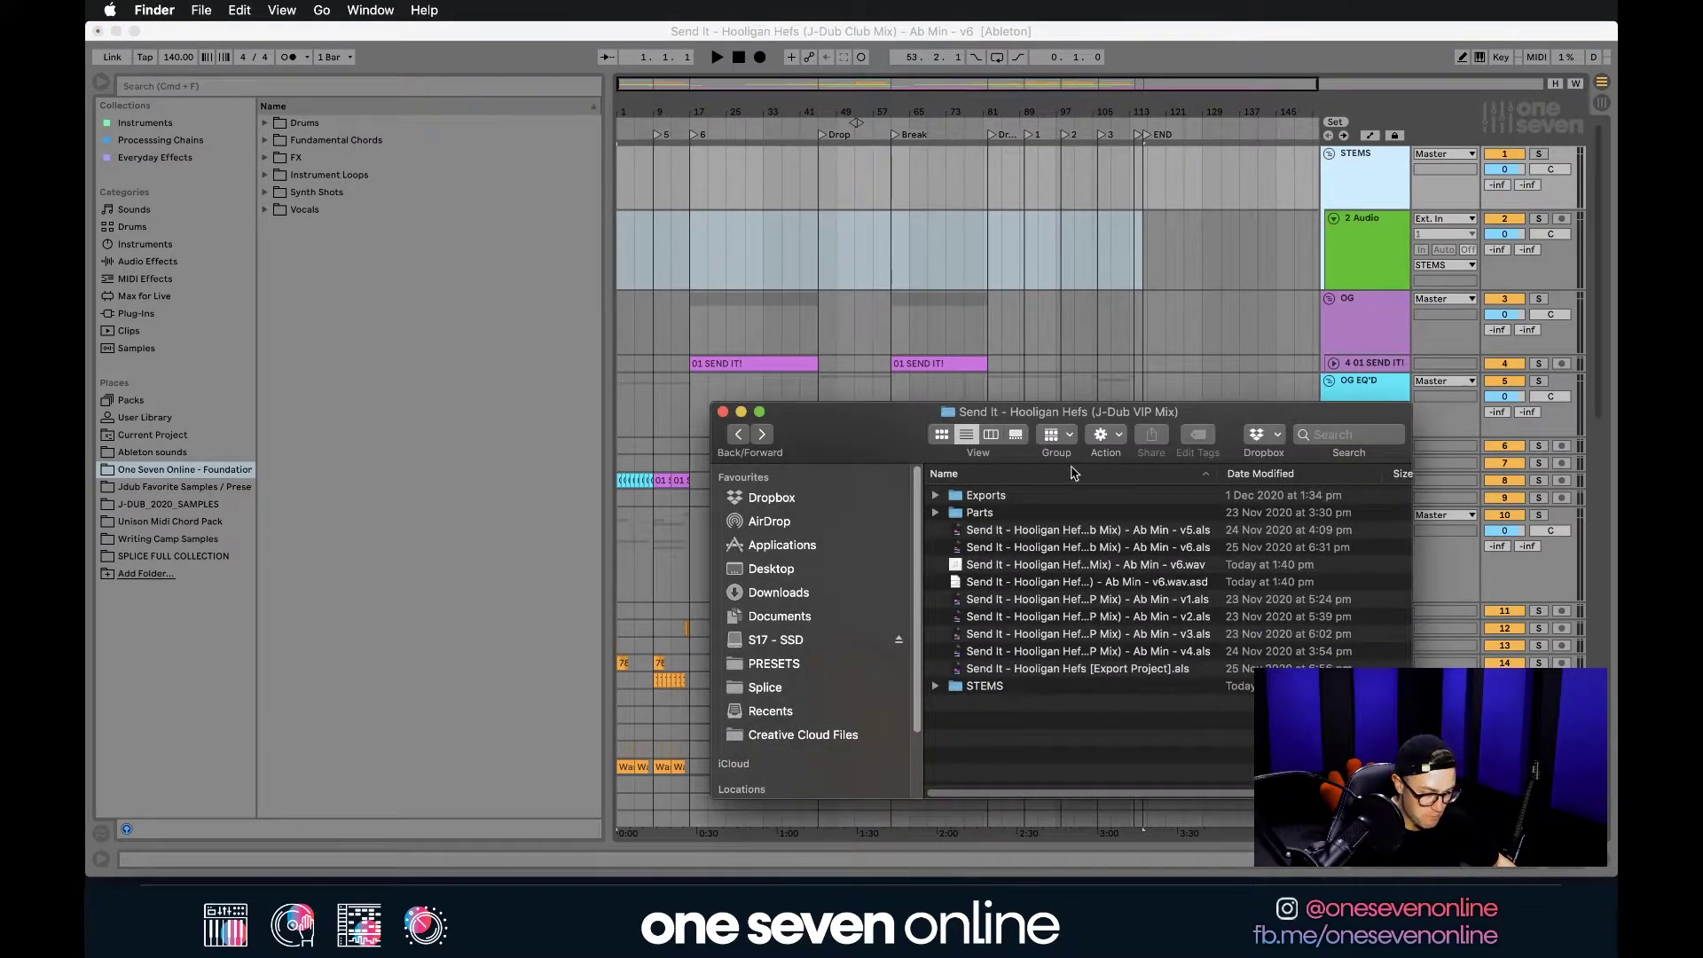
{"action": "left_click", "coordinate": [985, 668]}
{"action": "double_click", "coordinate": [997, 697]}
{"action": "left_click_drag", "start_coordinate": [814, 435], "coordinate": [806, 488]}
Step: Place the PRE W/ MASTER CHAIN WAV at bar 1 of the STEMS group's audio track and add another audio track below it
{"action": "left_click_drag", "start_coordinate": [1107, 554], "coordinate": [618, 235]}
{"action": "left_click", "coordinate": [689, 257]}
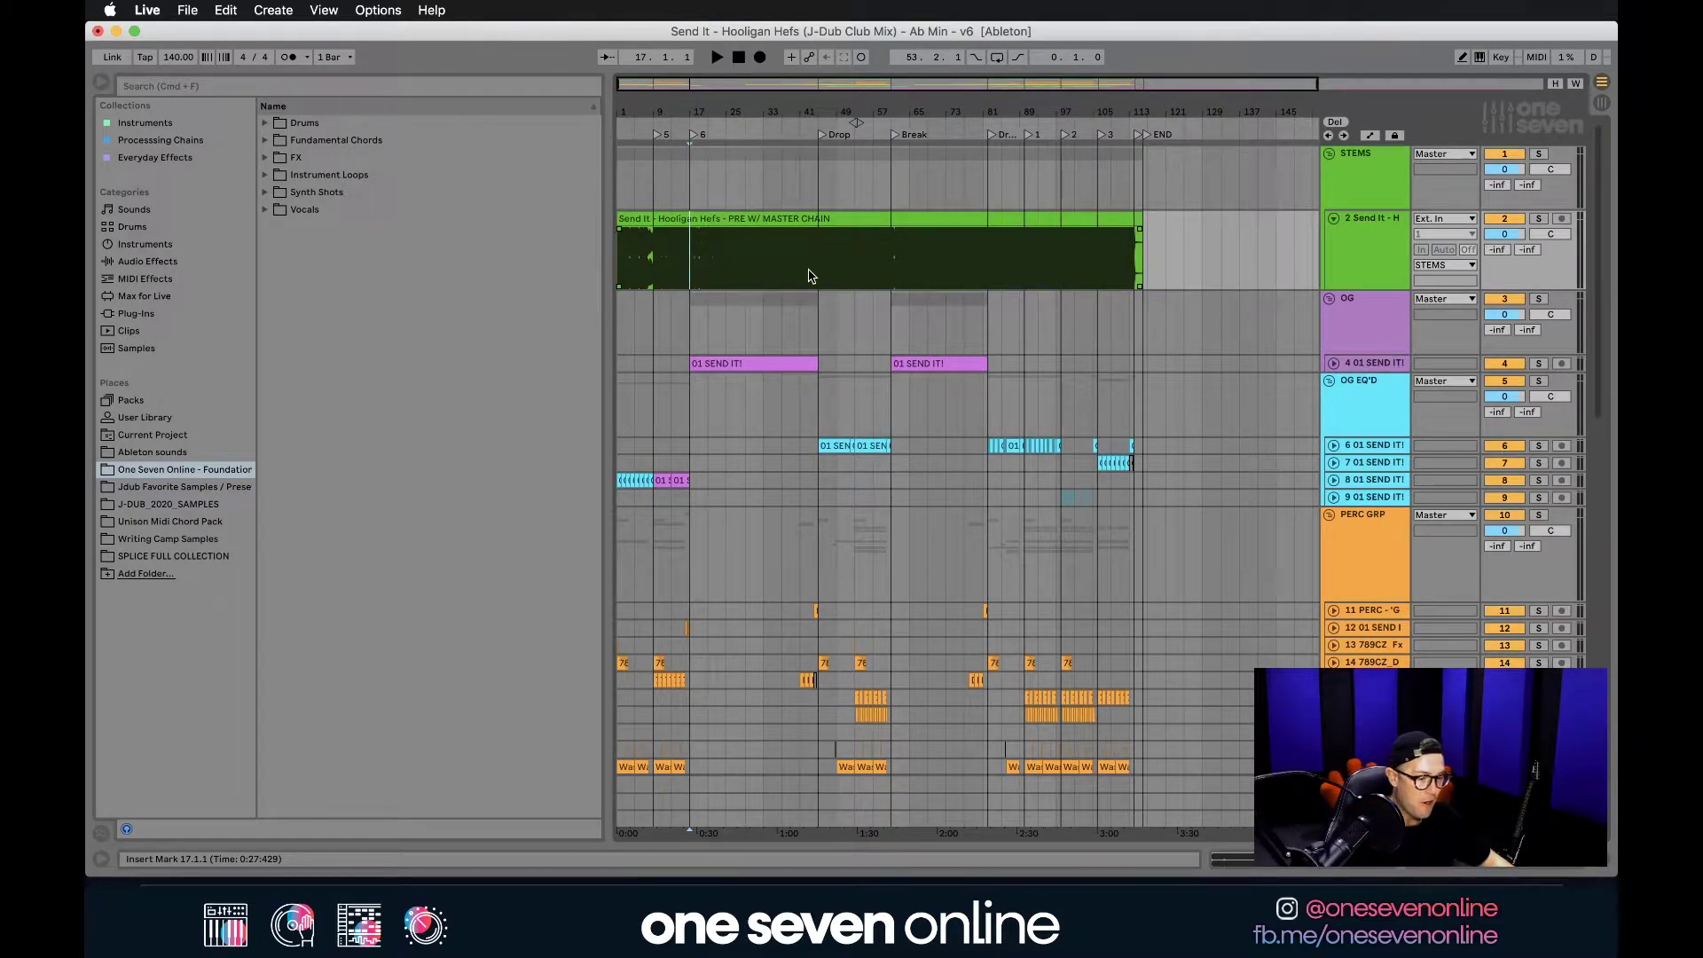
{"action": "left_click", "coordinate": [1354, 240]}
{"action": "key", "text": "super+t"}
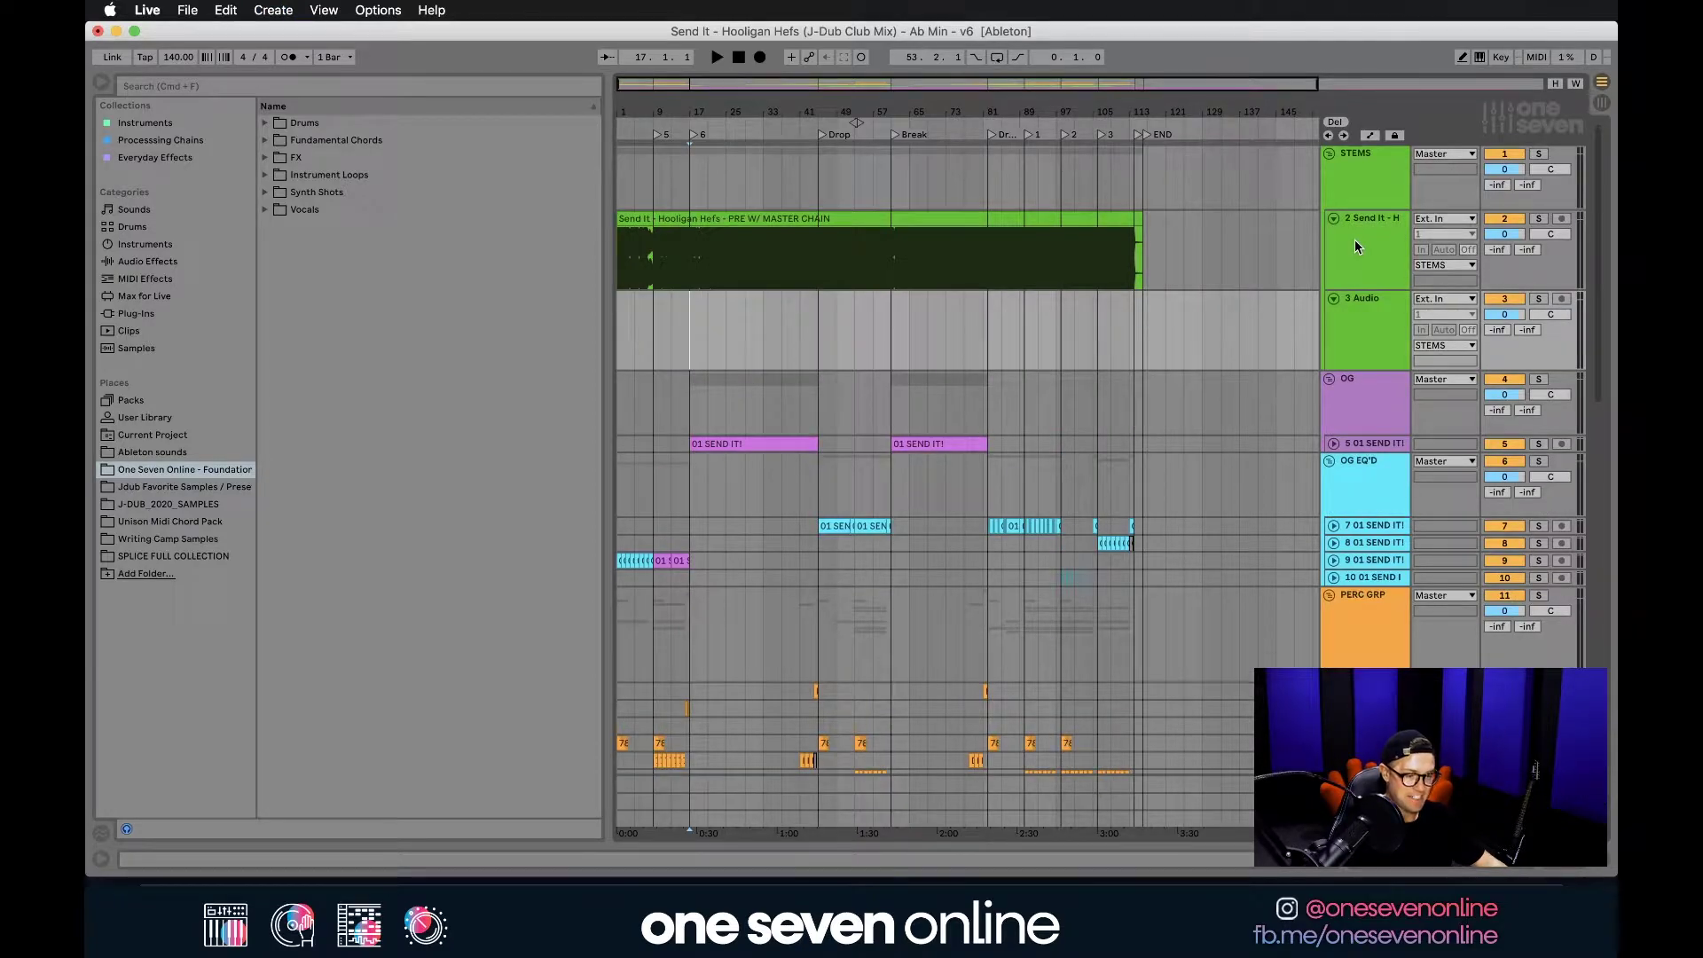
Step: Remove every audio effect from the Master track's device chain and hide the device view
{"action": "double_click", "coordinate": [1360, 818]}
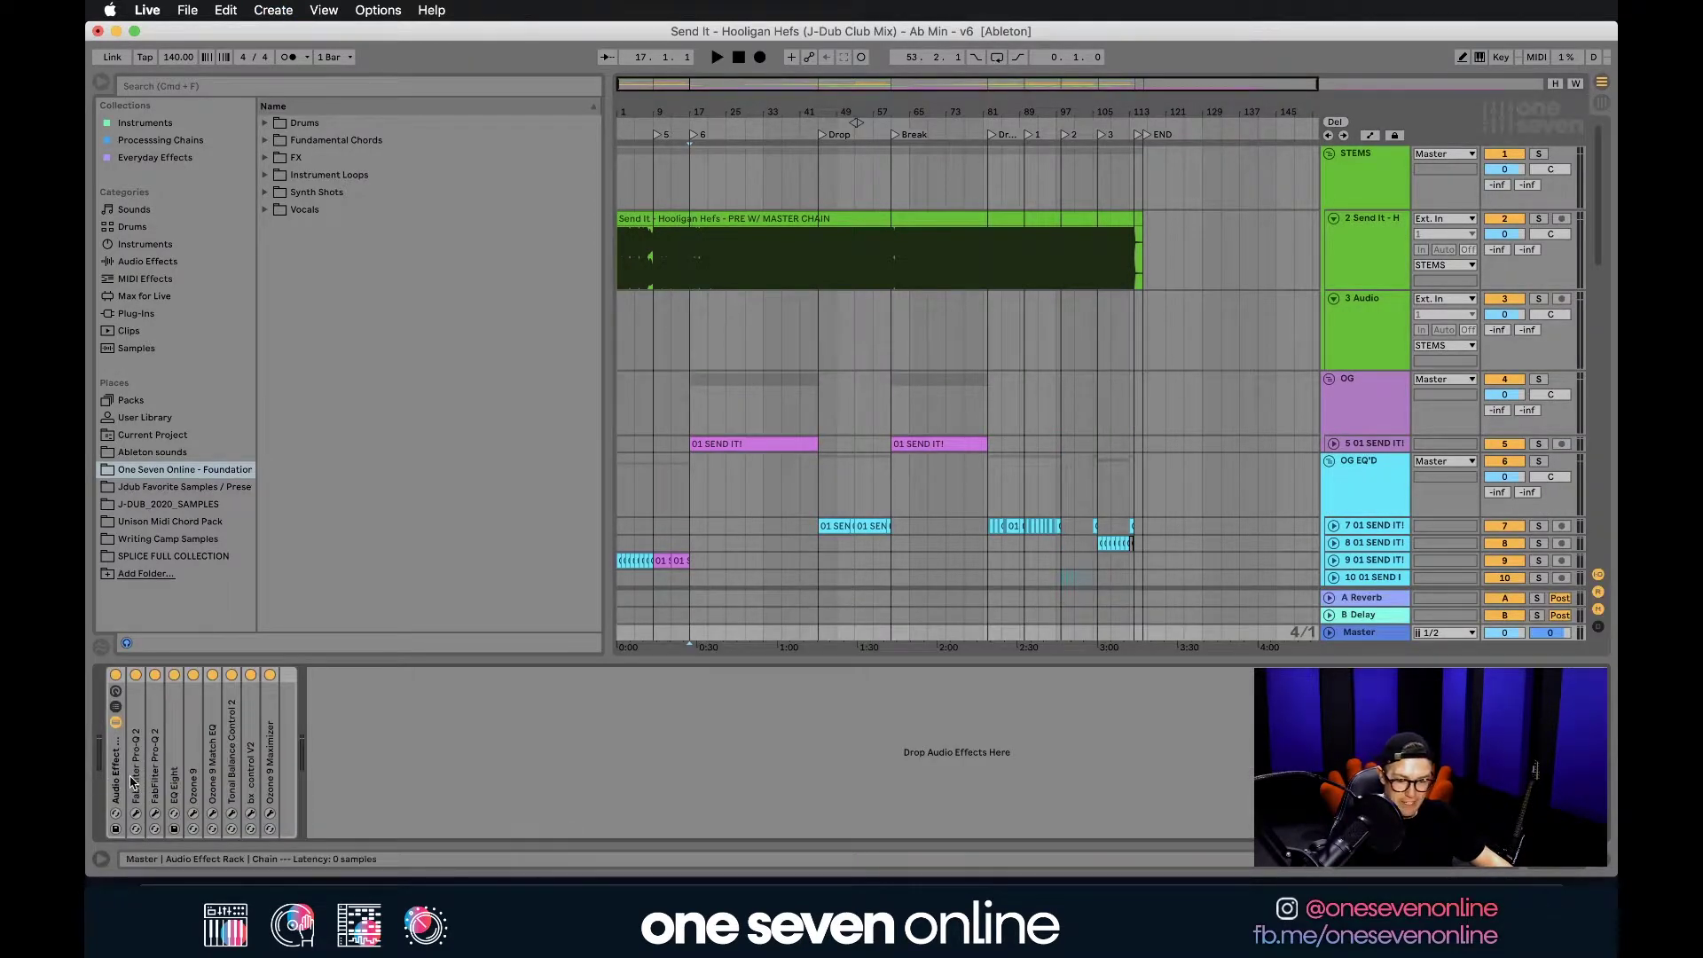
{"action": "left_click", "coordinate": [266, 788]}
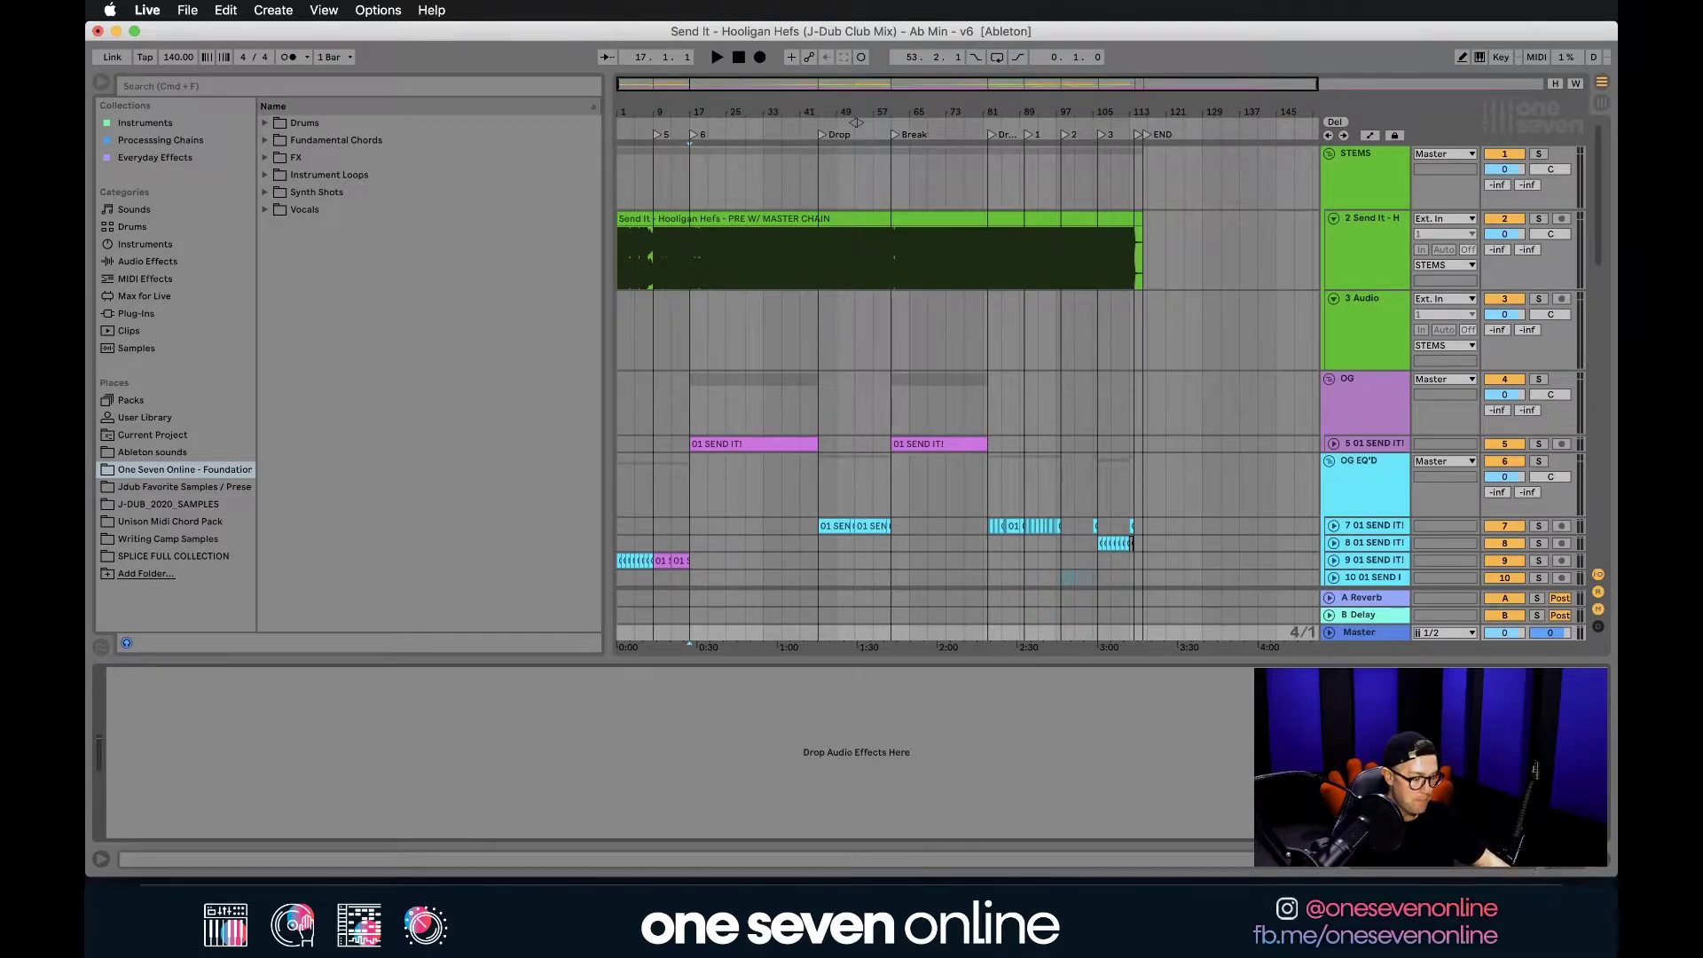
{"action": "left_click", "coordinate": [1602, 865]}
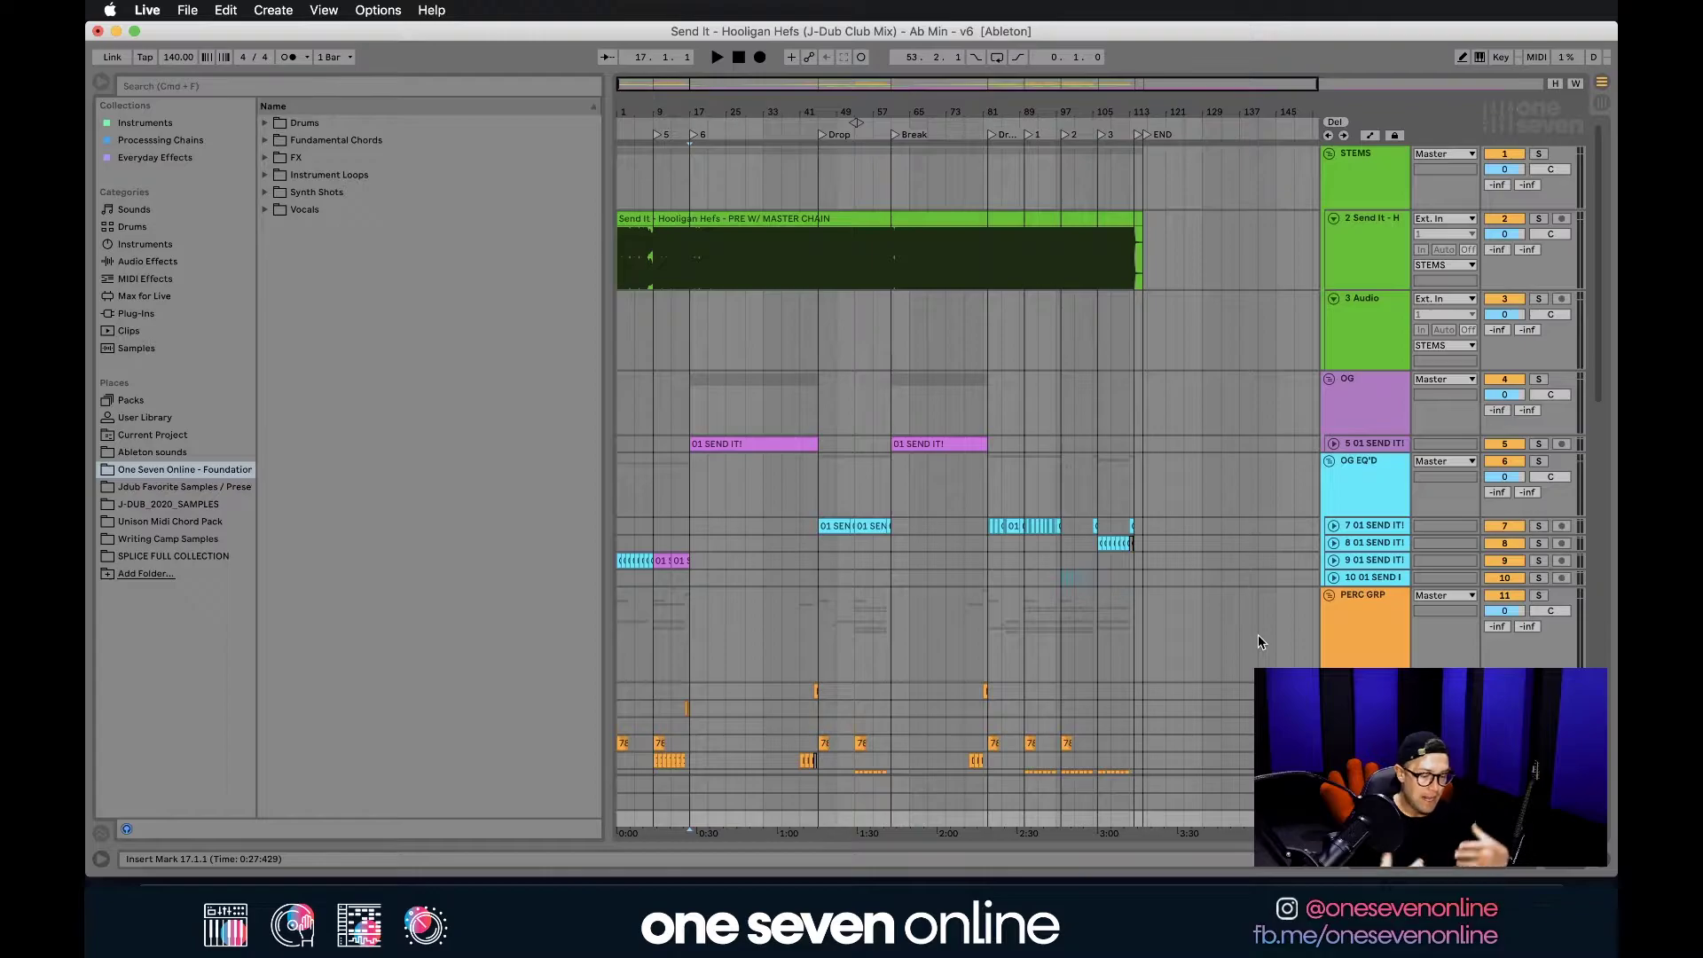
Step: Solo the FX GRP group and audition it from bar 1 and from about bar 41
{"action": "scroll", "coordinate": [1258, 635], "scroll_direction": "down", "scroll_amount": 10}
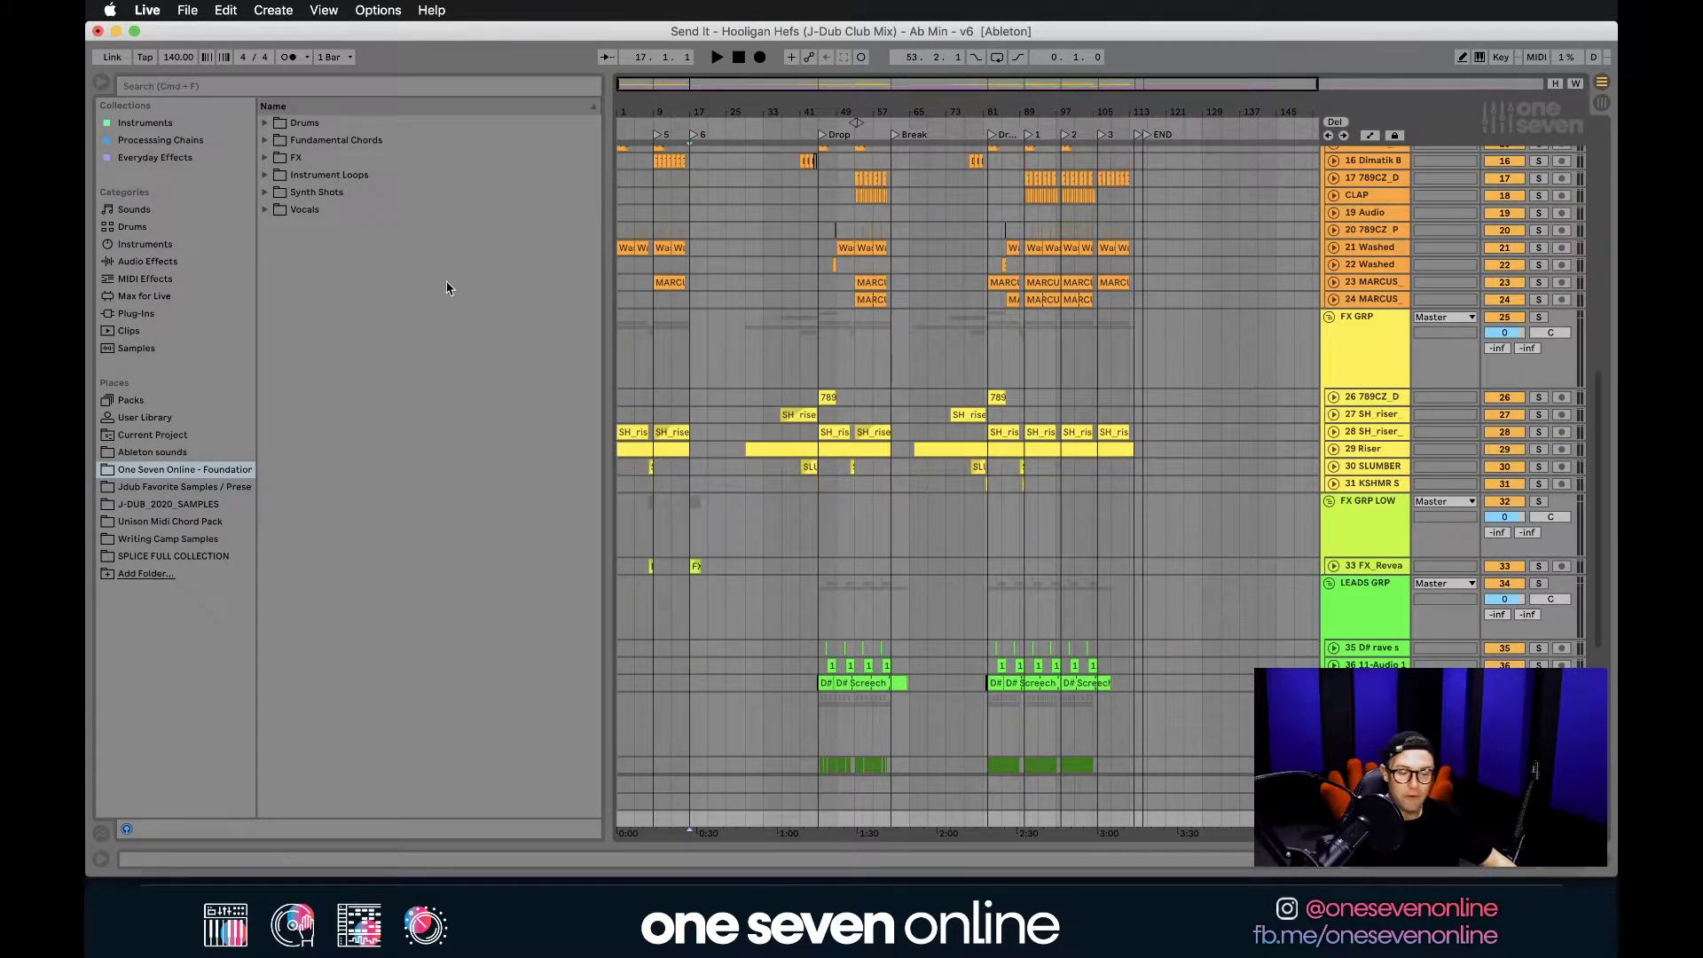
{"action": "left_click", "coordinate": [623, 348]}
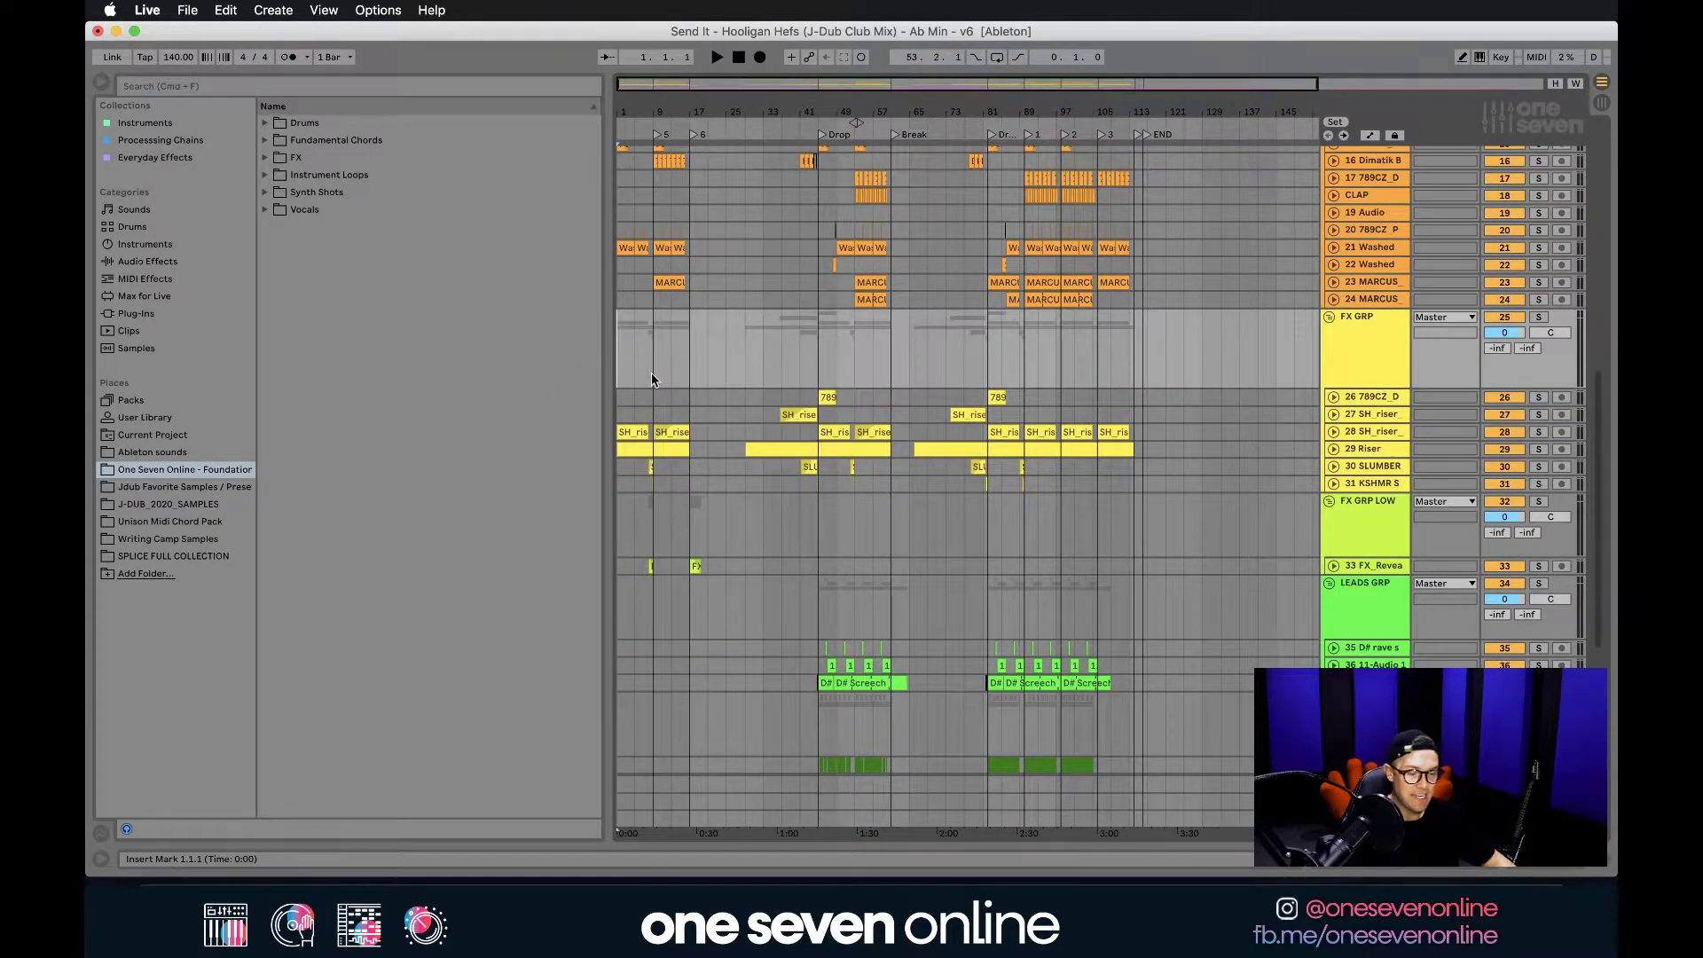
{"action": "left_click", "coordinate": [1541, 317]}
{"action": "key", "text": "space"}
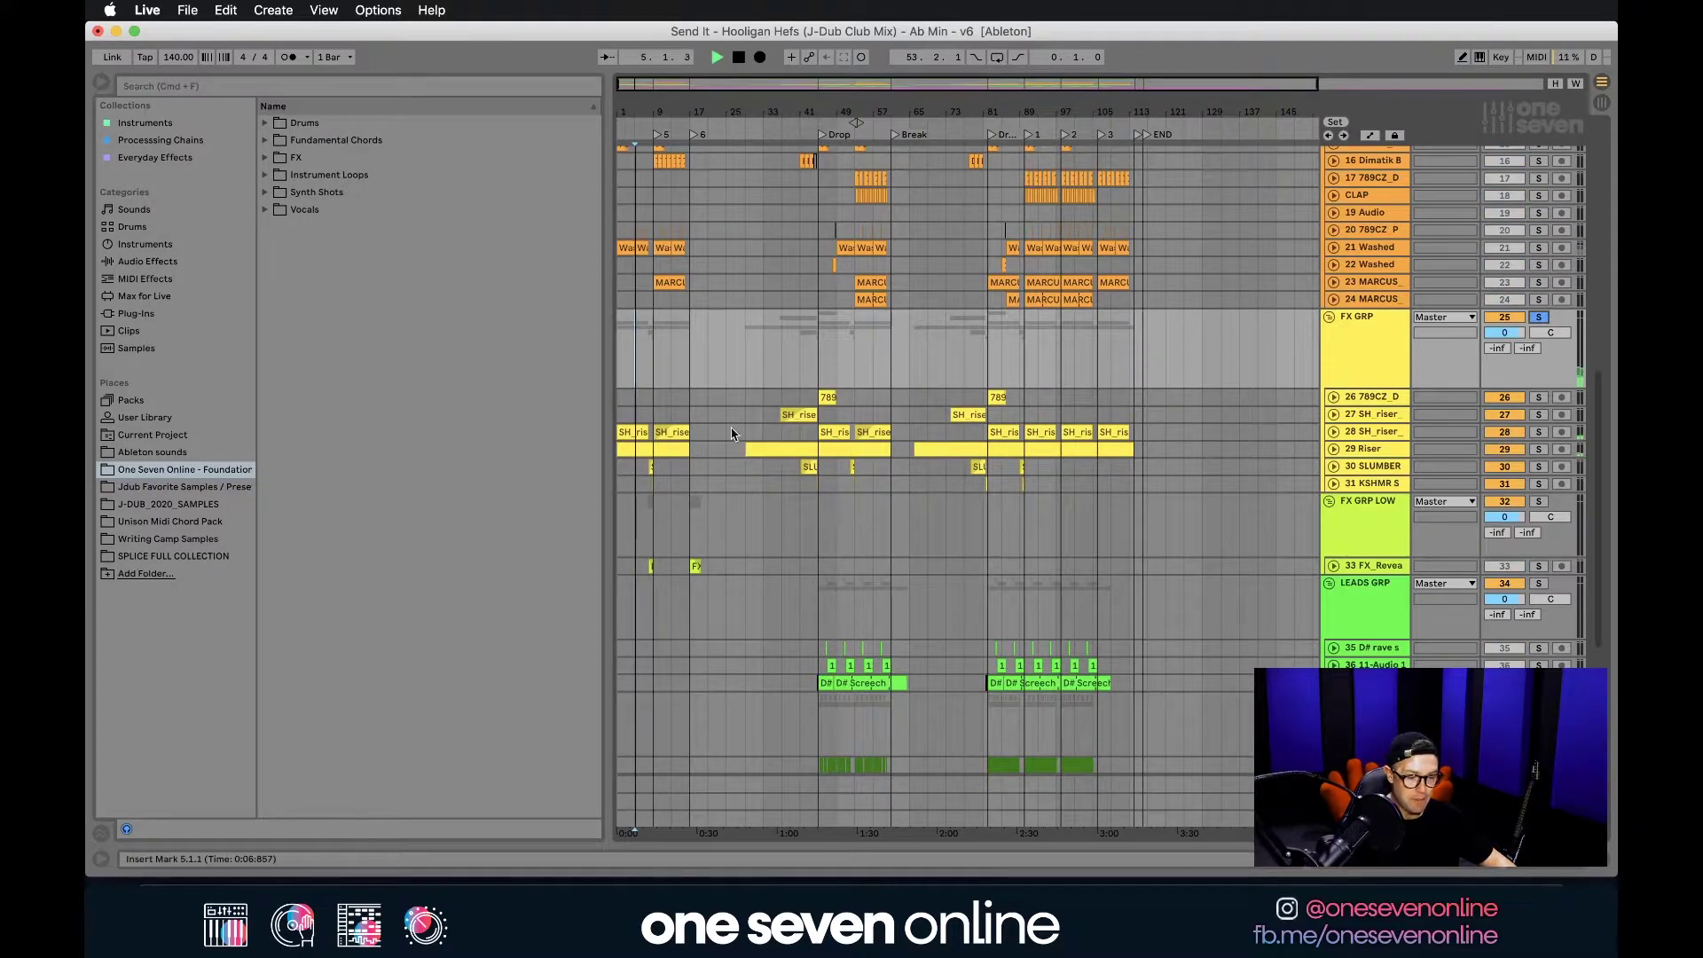
{"action": "left_click", "coordinate": [798, 374]}
{"action": "key", "text": "space"}
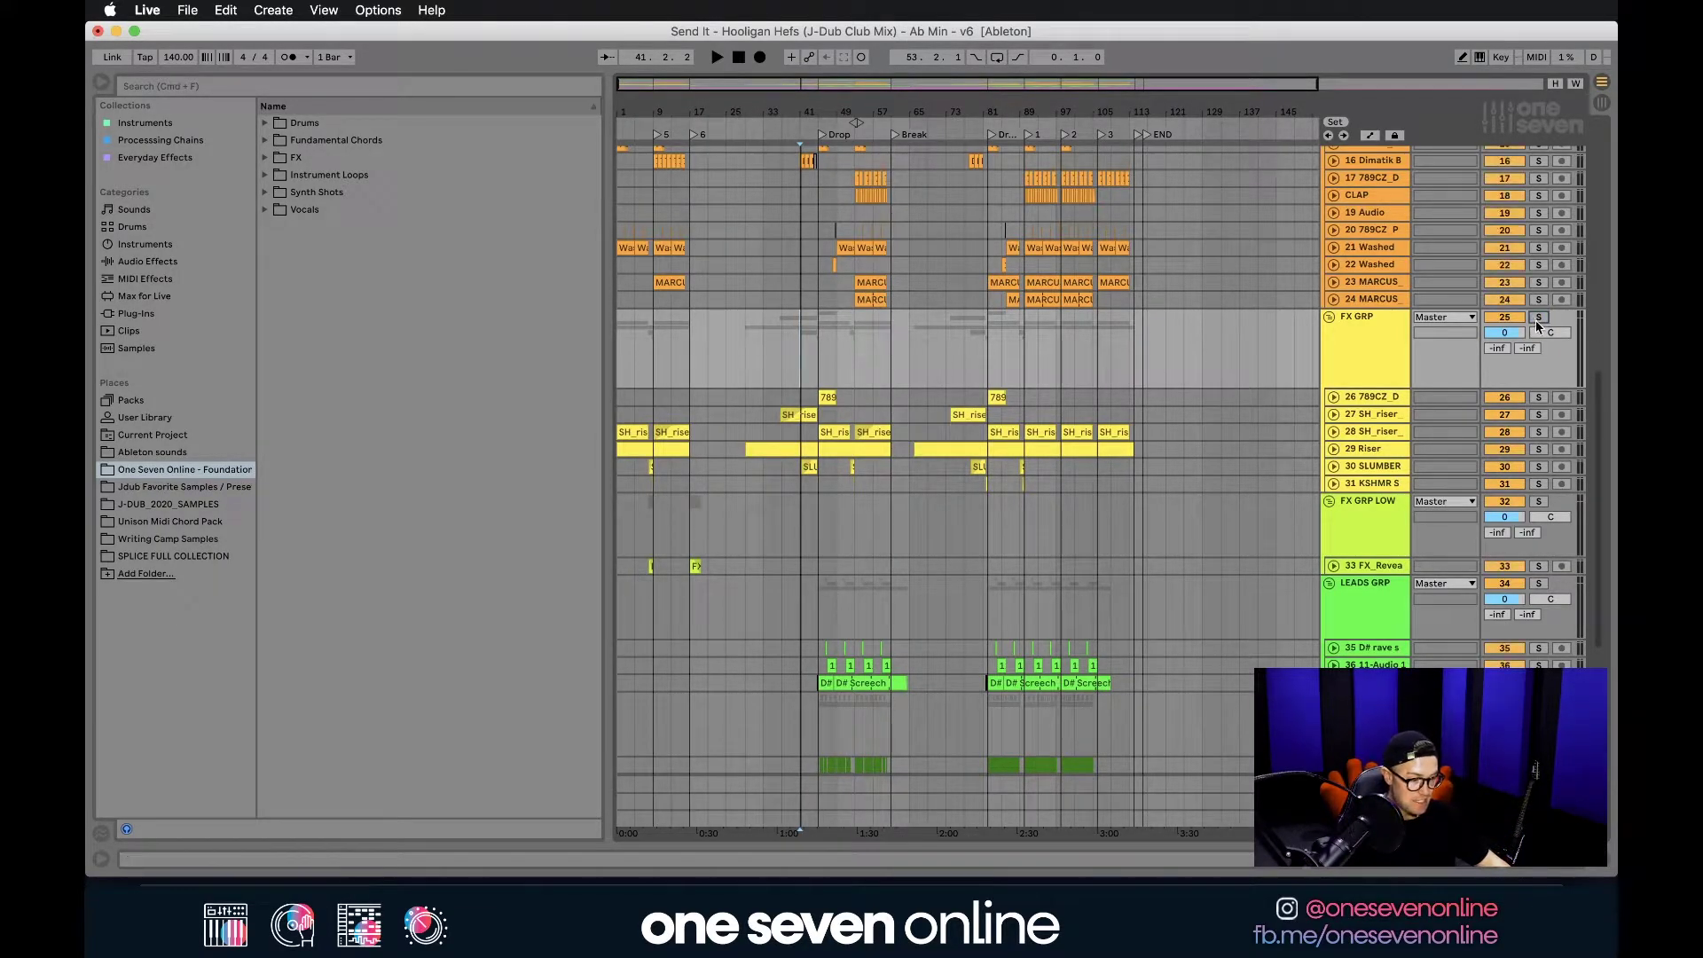
Step: Select the FX GRP group across the full song, 115 bars from bar 1, and start exporting it as a WAV file
{"action": "left_click", "coordinate": [619, 346]}
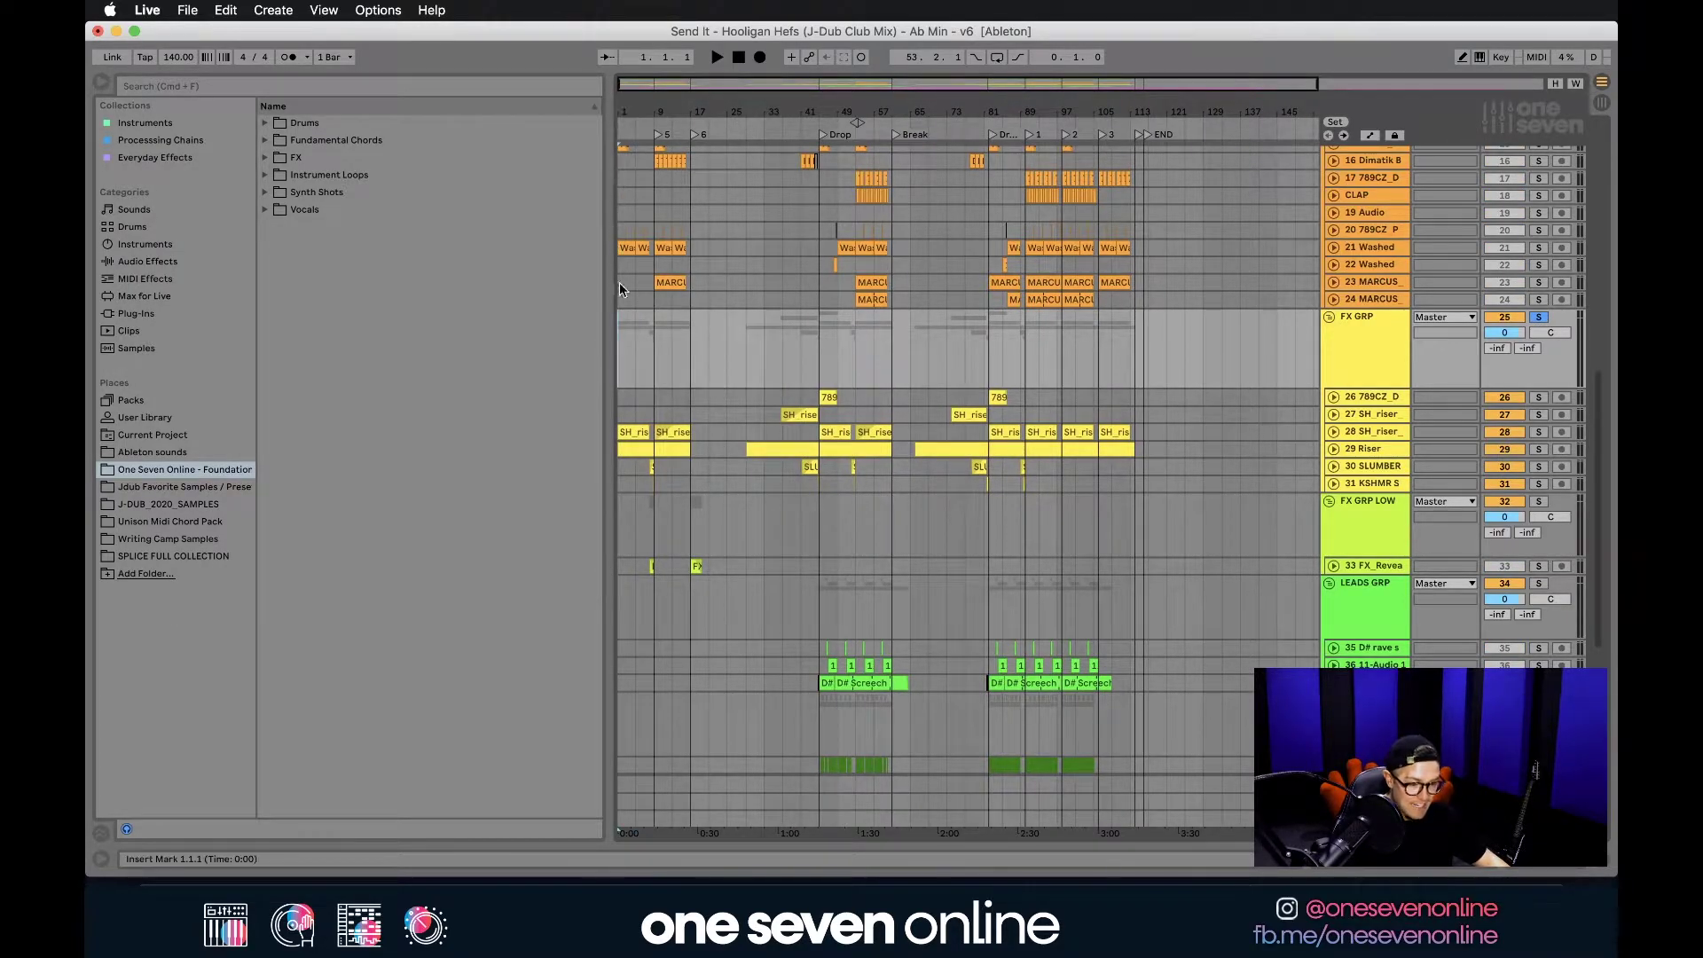
{"action": "left_click_drag", "start_coordinate": [618, 372], "coordinate": [1144, 358]}
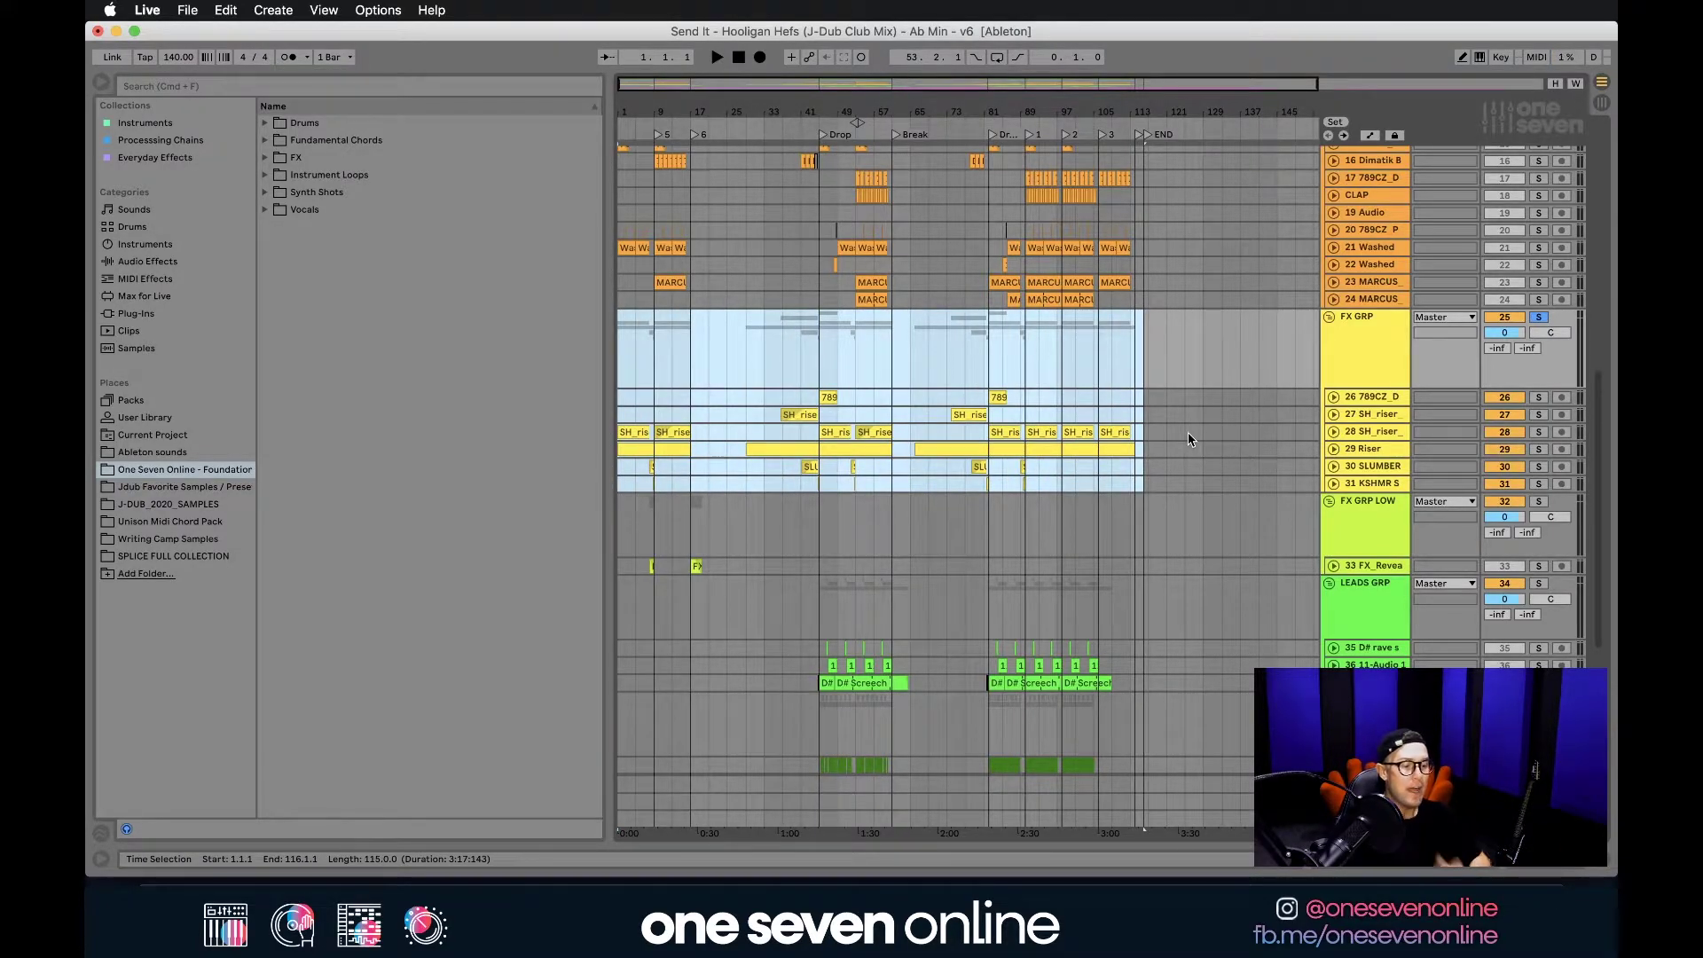
{"action": "left_click", "coordinate": [188, 10]}
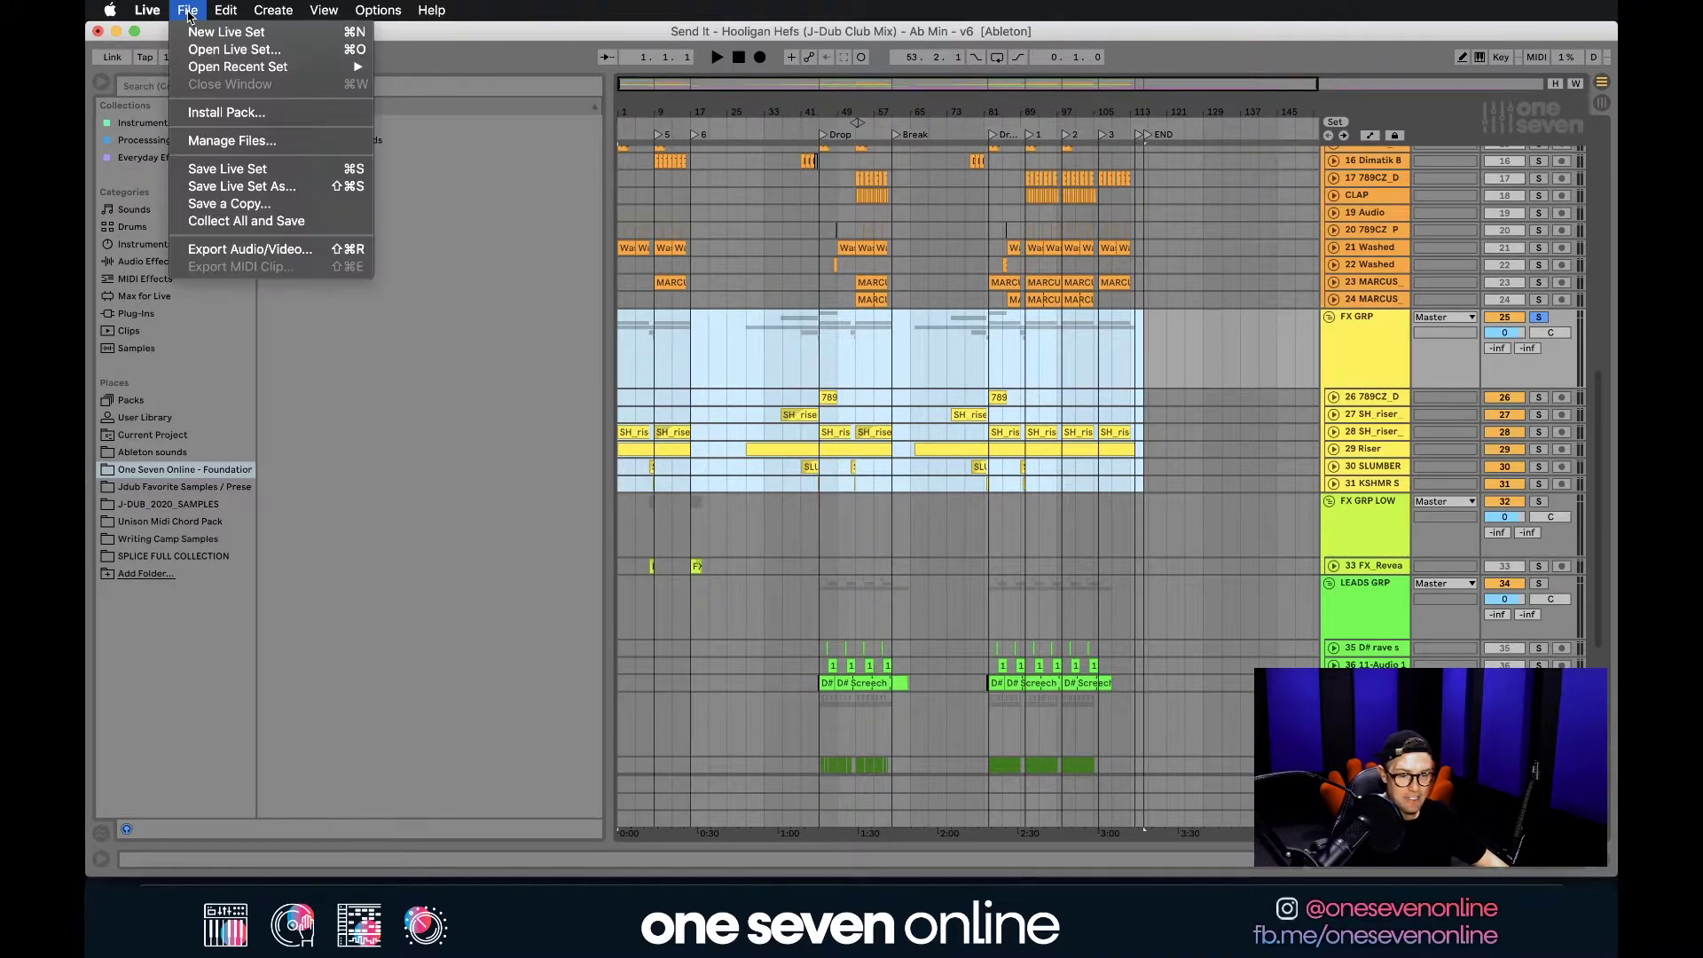
{"action": "left_click", "coordinate": [240, 250]}
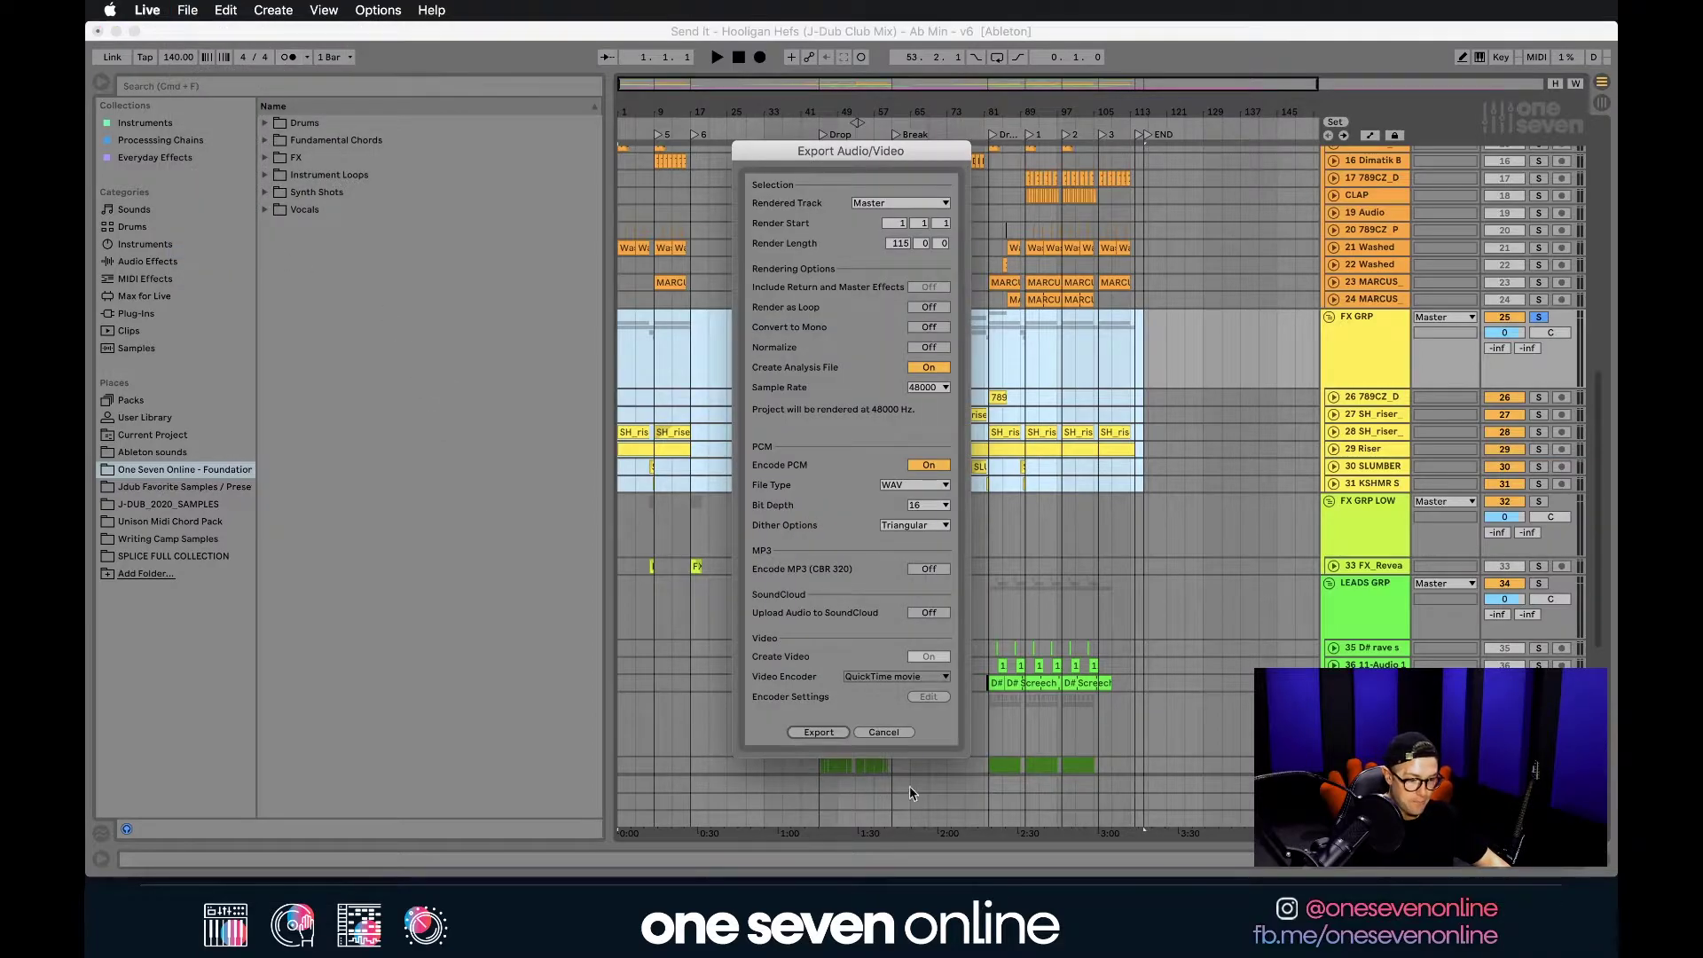
{"action": "left_click", "coordinate": [818, 732]}
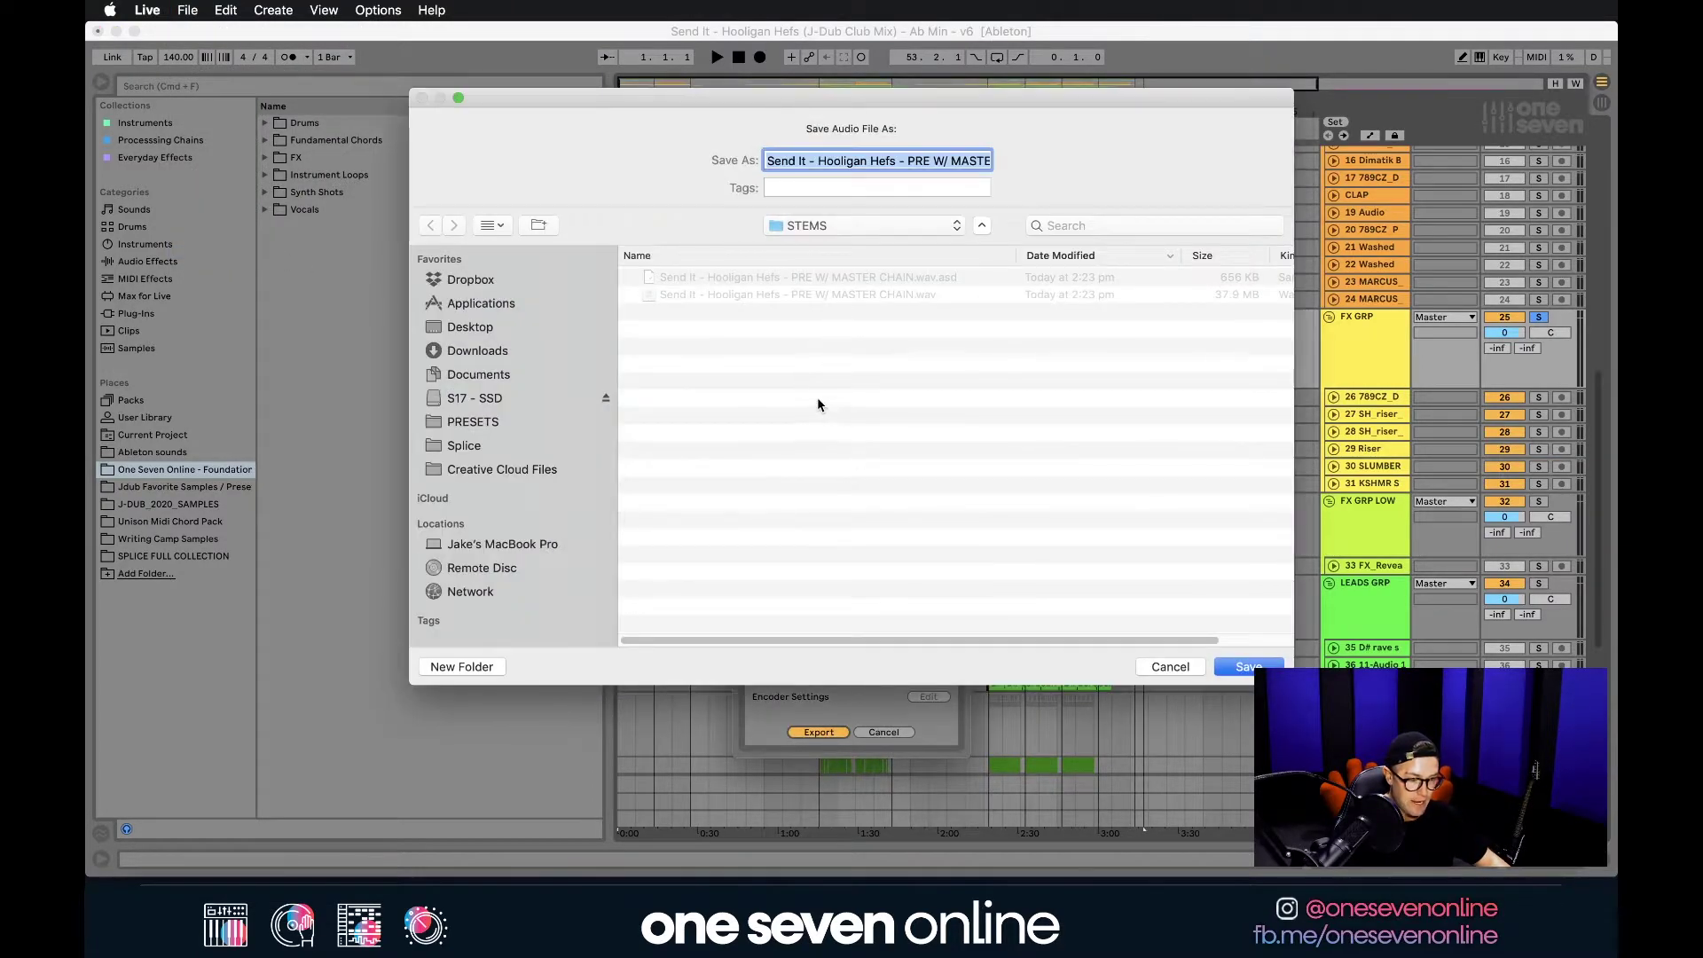
Step: Save the soloed group's render in the STEMS folder as "FX GROUP"
{"action": "left_click_drag", "start_coordinate": [765, 161], "coordinate": [1401, 173]}
{"action": "type", "text": "FX GROUPS"}
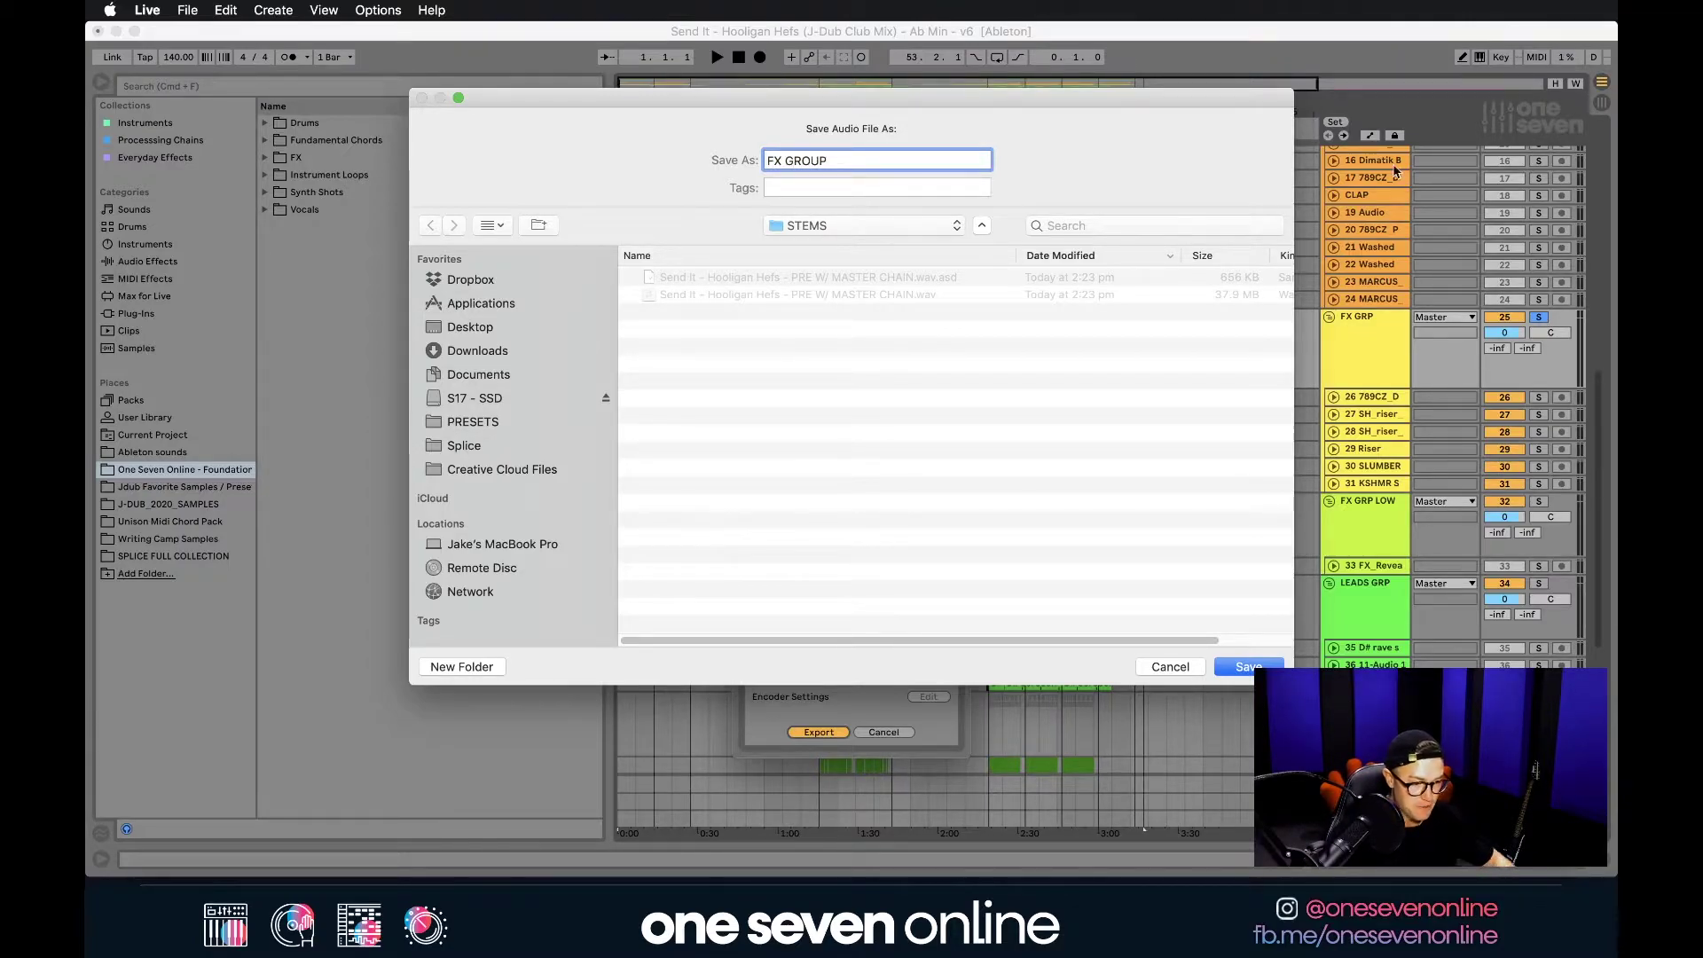
{"action": "left_click", "coordinate": [988, 456]}
{"action": "left_click", "coordinate": [1242, 667]}
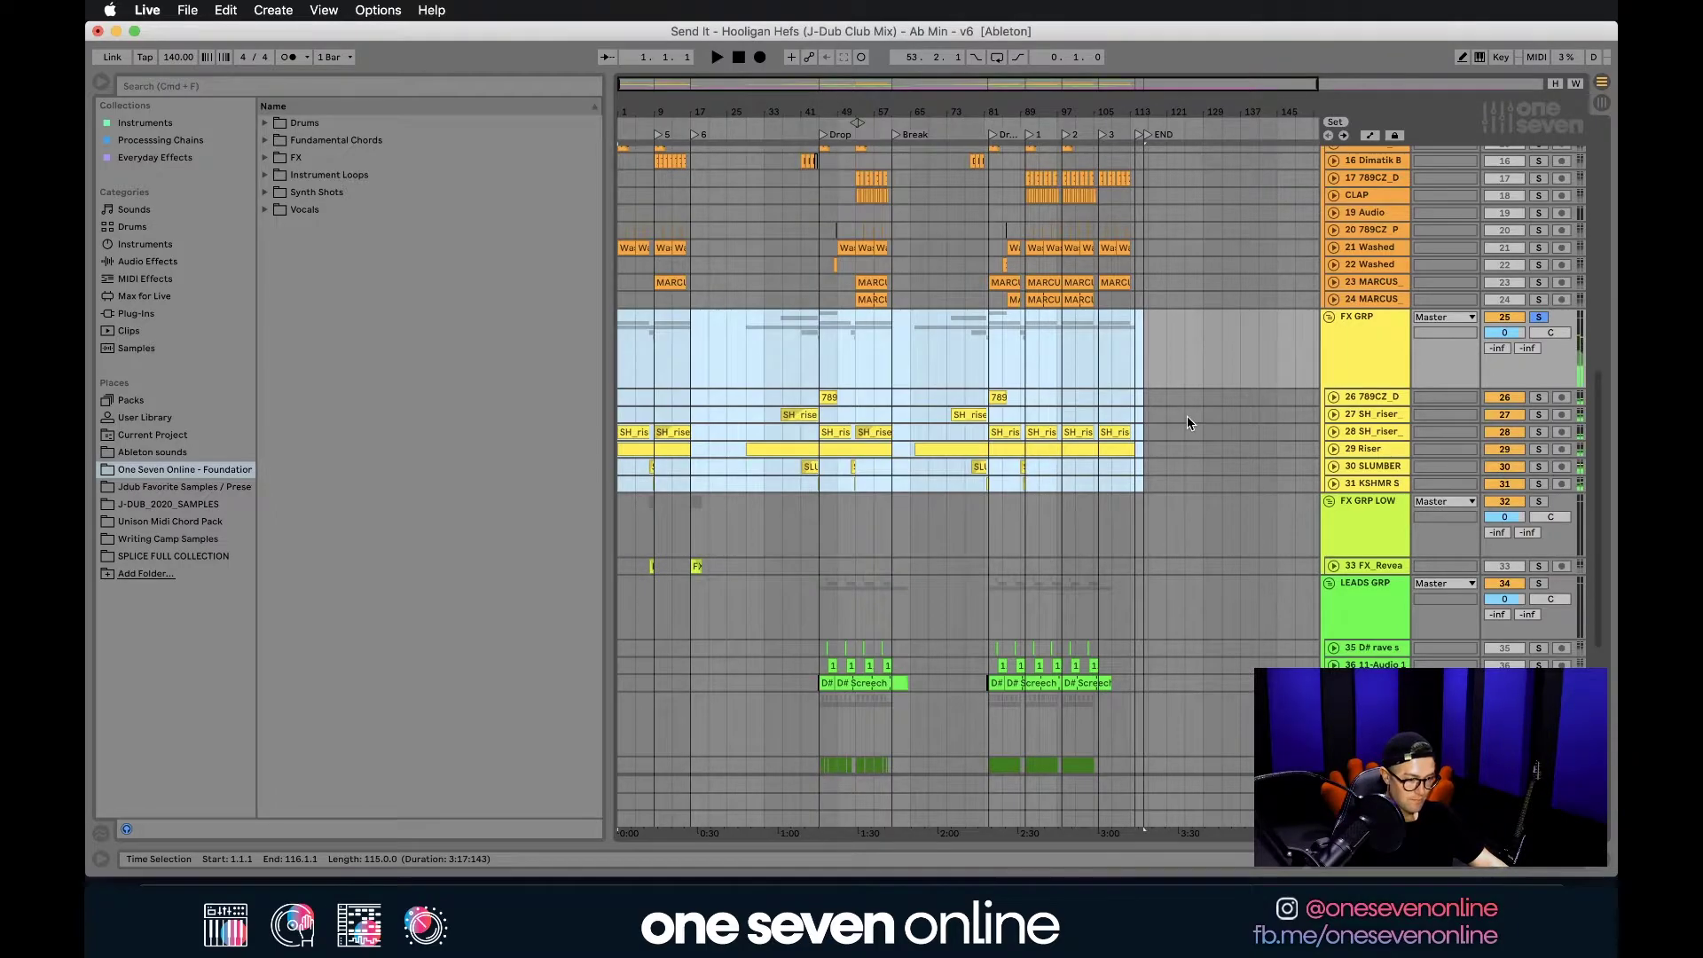
Step: Place FX GROUP.wav from the STEMS folder on the empty audio track in the STEMS group, starting at bar 1
{"action": "scroll", "coordinate": [1188, 420], "scroll_direction": "up", "scroll_amount": 10}
{"action": "scroll", "coordinate": [1369, 242], "scroll_direction": "down", "scroll_amount": 10}
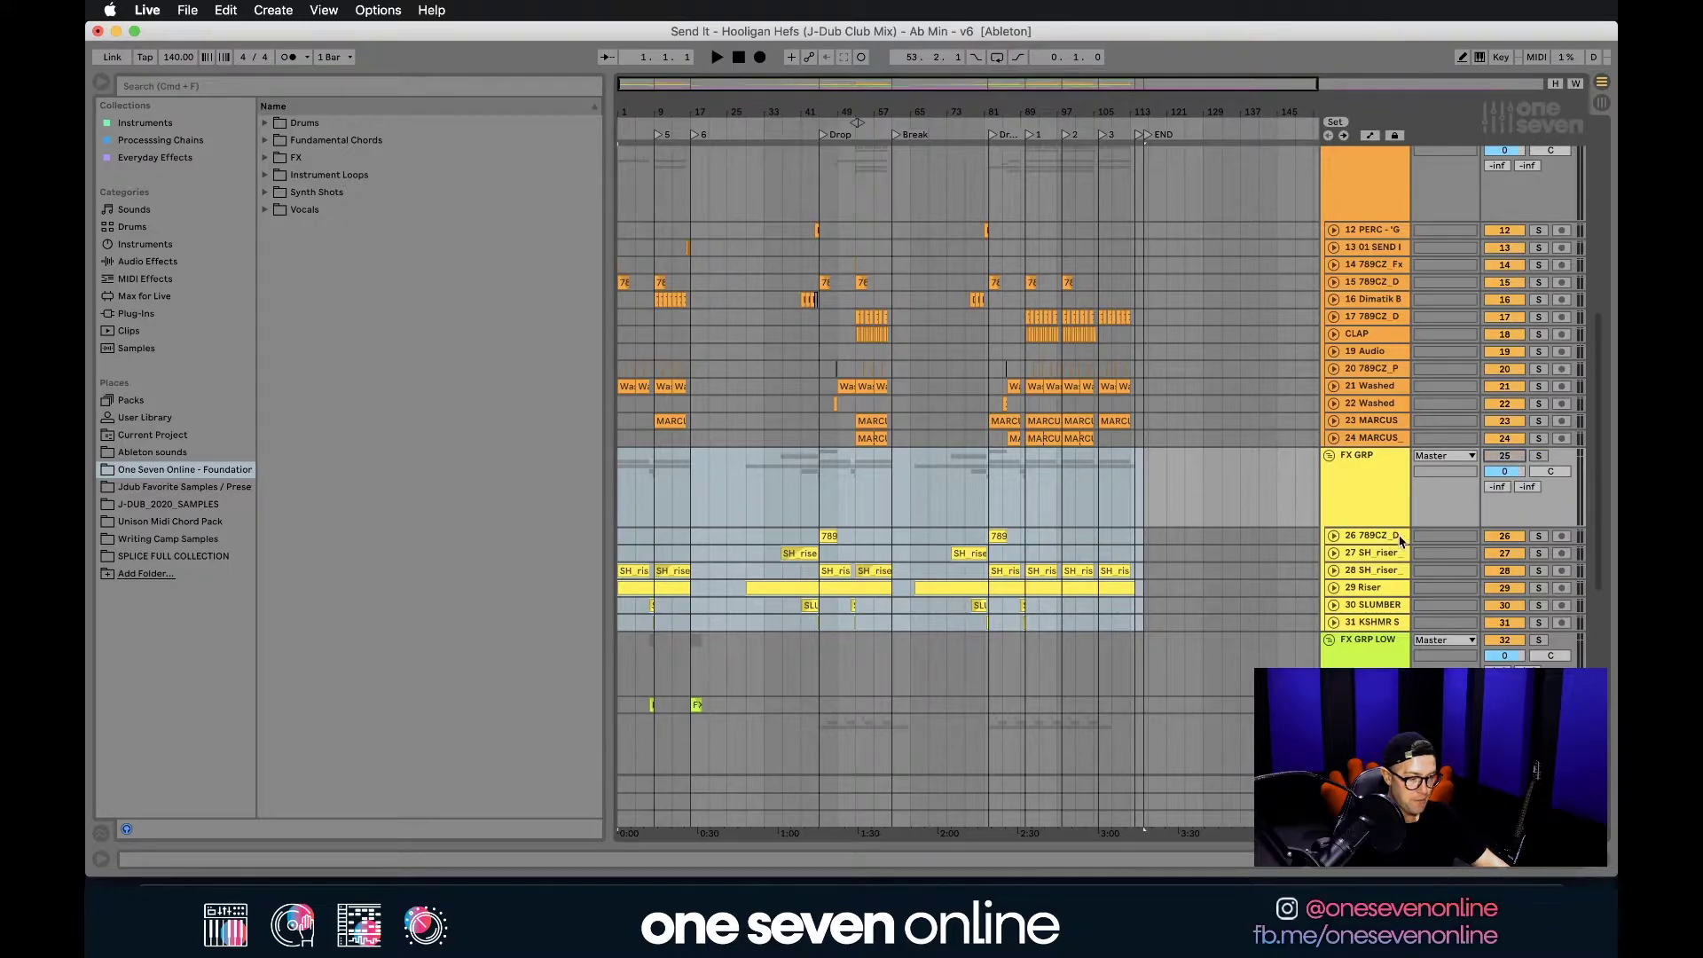
{"action": "scroll", "coordinate": [1348, 487], "scroll_direction": "up", "scroll_amount": 10}
{"action": "left_click", "coordinate": [1357, 300]}
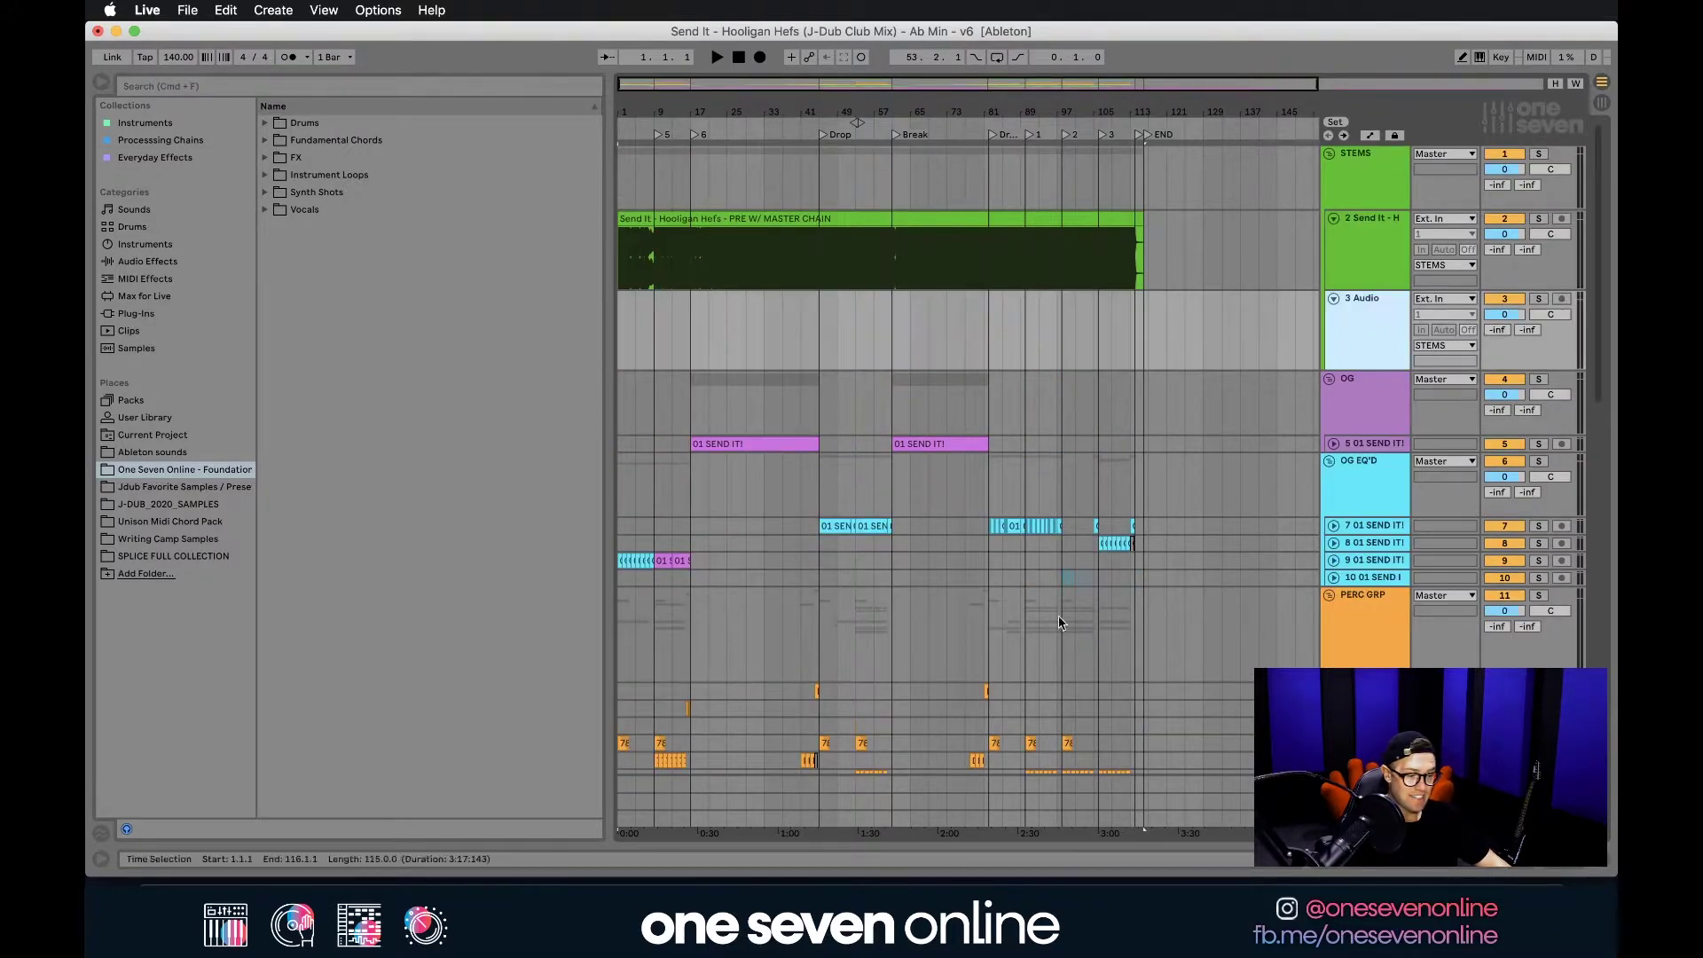
{"action": "left_click", "coordinate": [174, 891]}
{"action": "left_click", "coordinate": [1028, 567]}
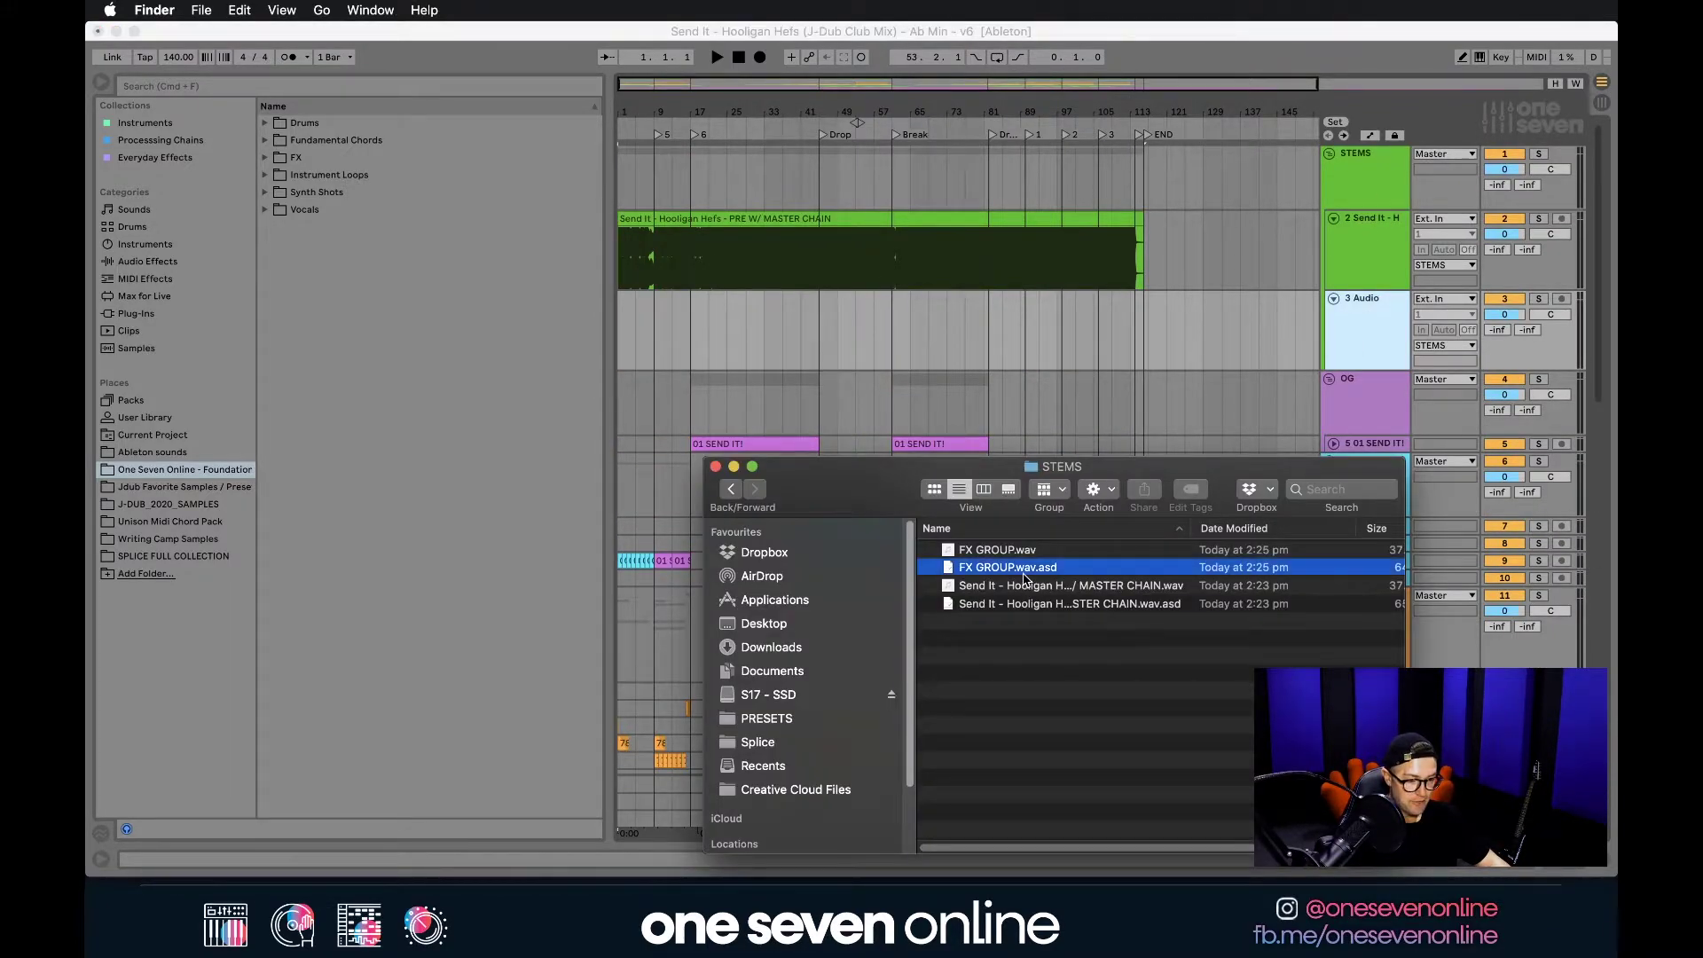
{"action": "left_click", "coordinate": [1028, 549], "text": "shift"}
{"action": "left_click", "coordinate": [1017, 552]}
{"action": "left_click_drag", "start_coordinate": [1017, 552], "coordinate": [637, 346]}
{"action": "left_click", "coordinate": [673, 343]}
{"action": "left_click", "coordinate": [661, 342]}
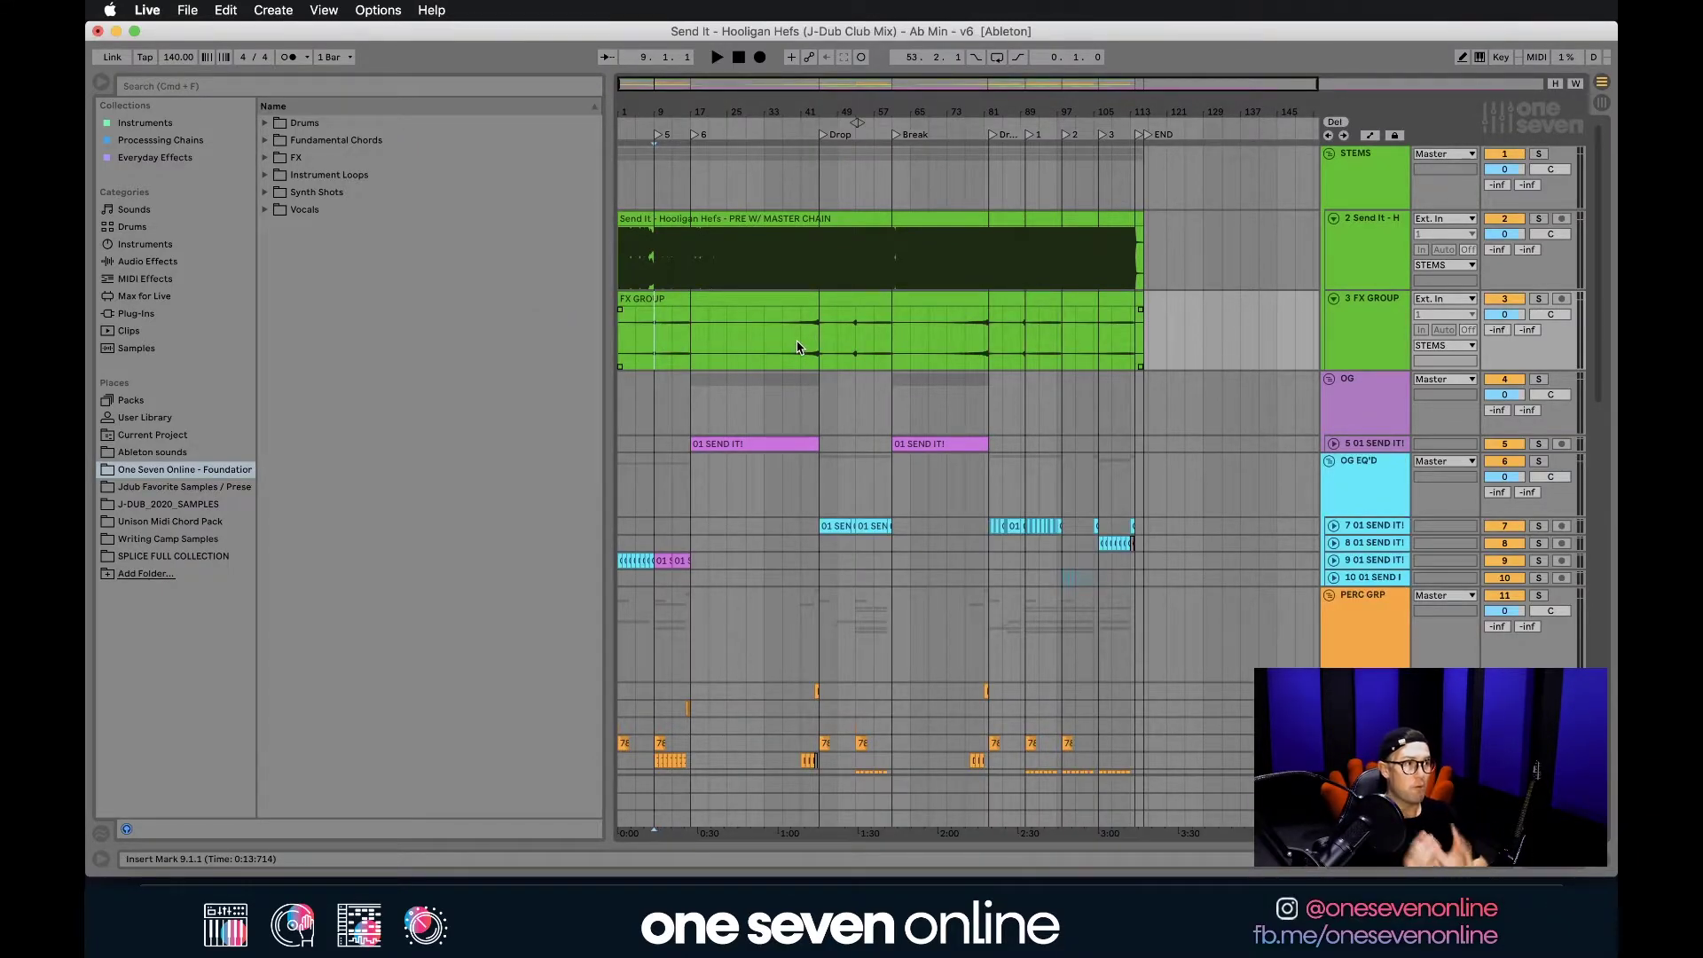
Step: Try boosting the FX GROUP clip's gain to 24 dB, undo the change, and hide the clip view
{"action": "key", "text": "super+a"}
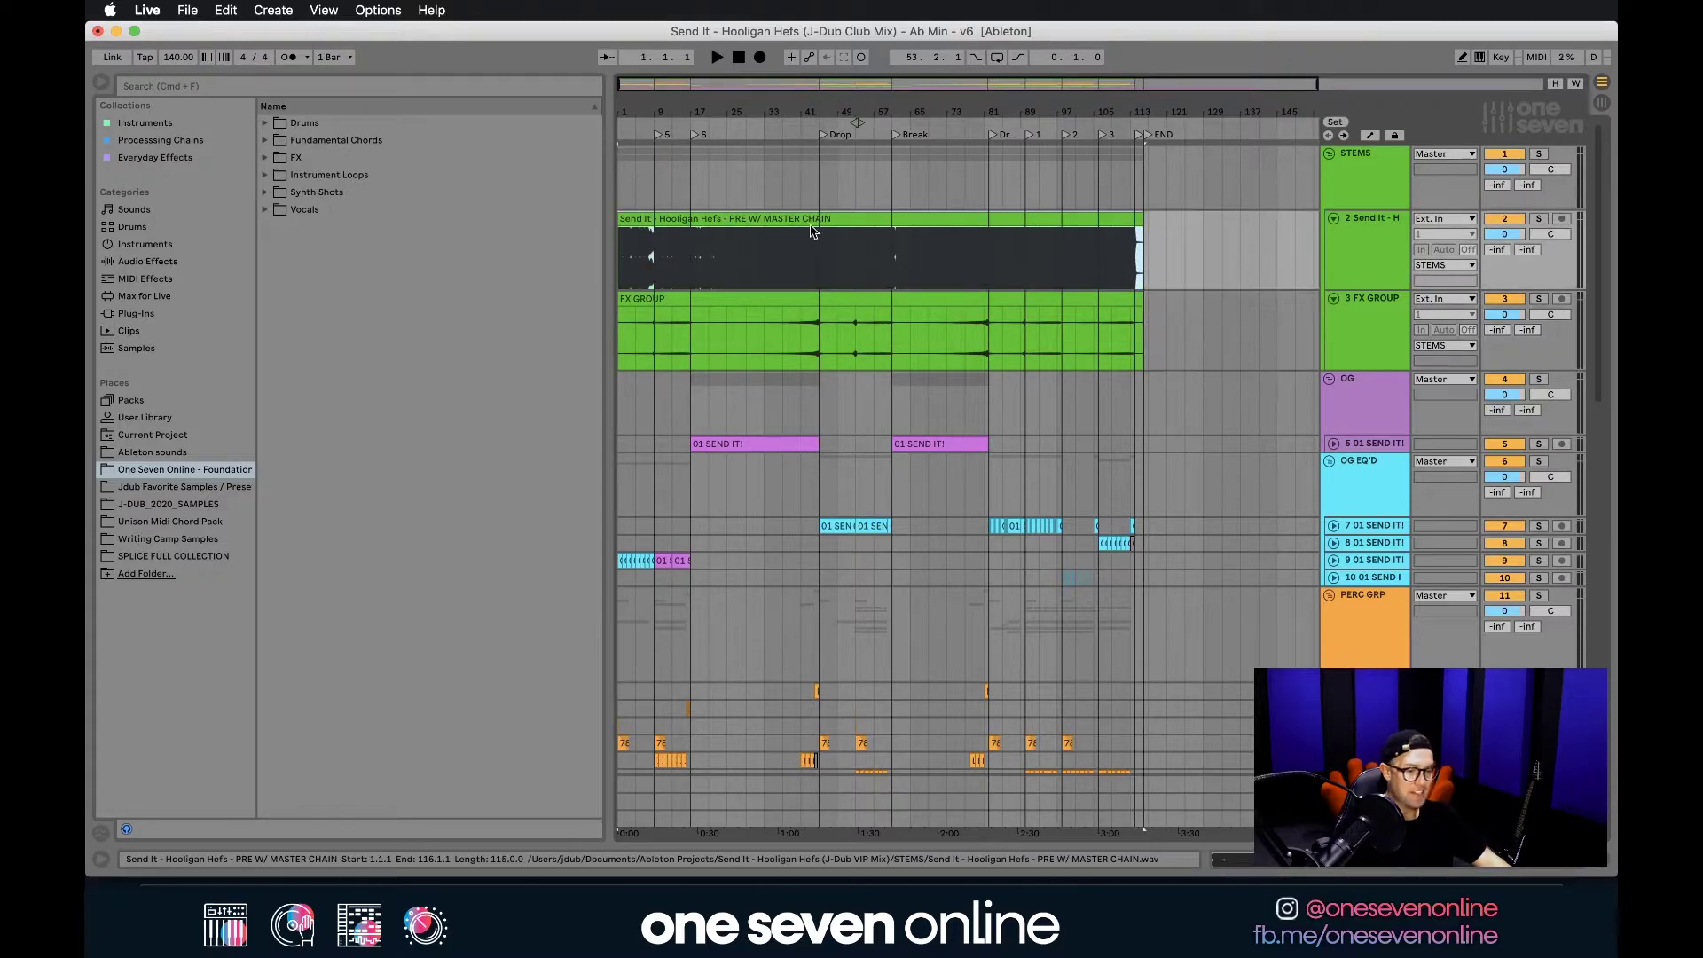
{"action": "left_click", "coordinate": [772, 299]}
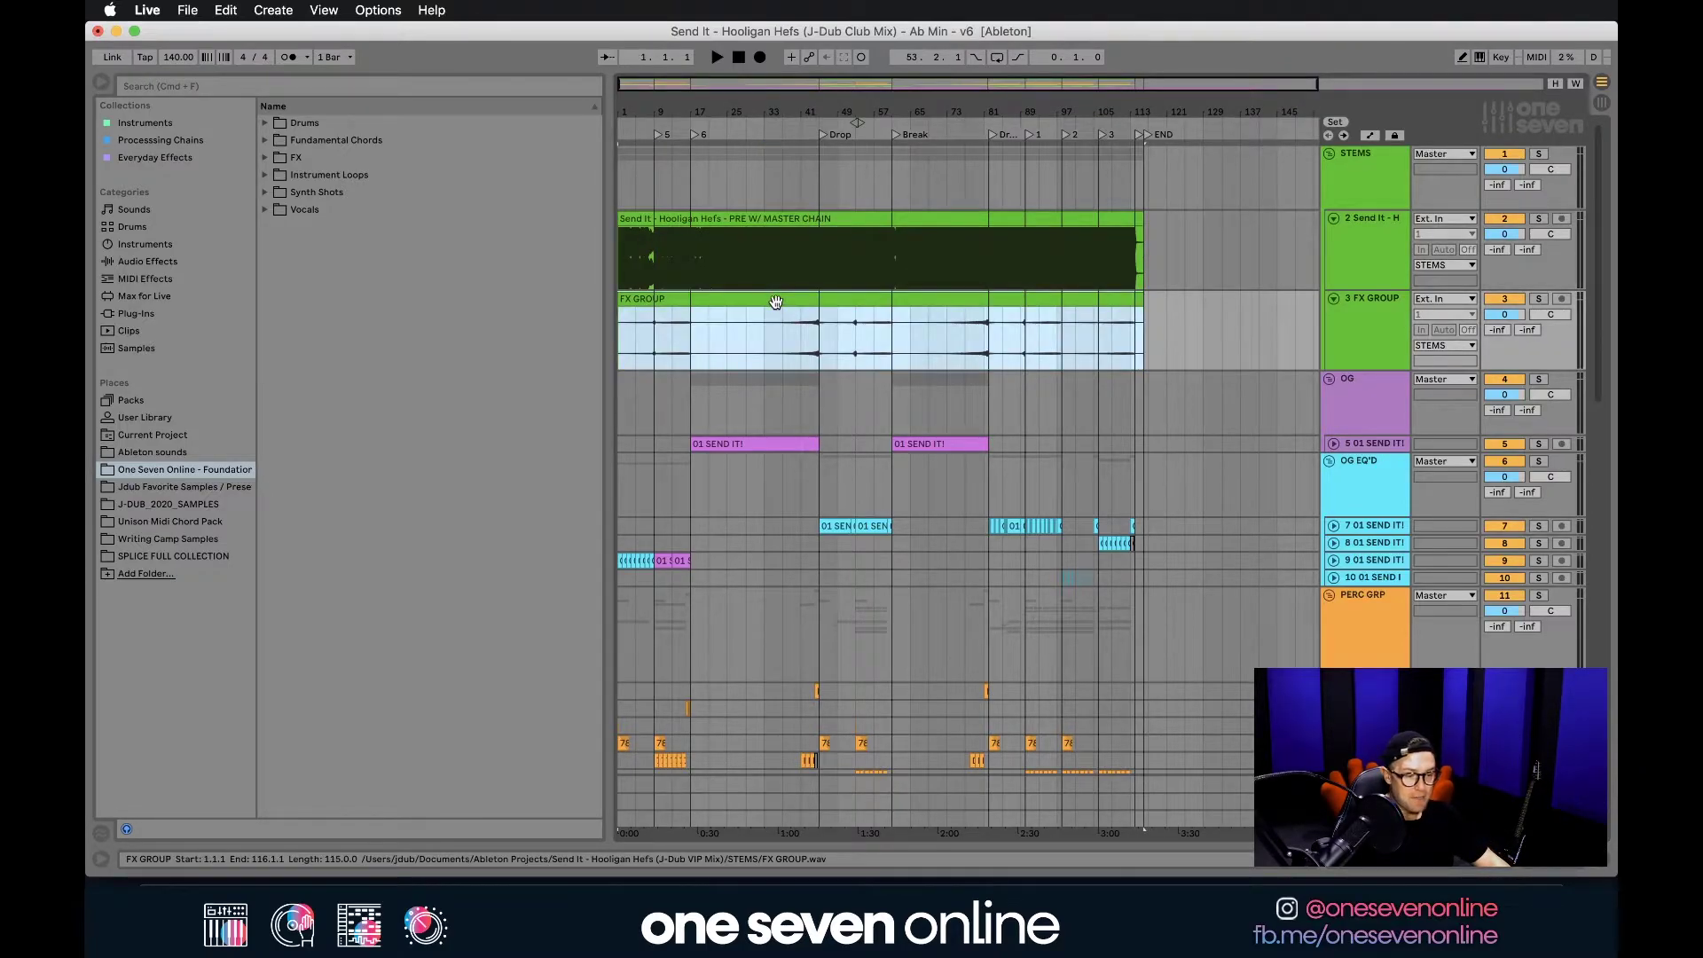
{"action": "double_click", "coordinate": [775, 301]}
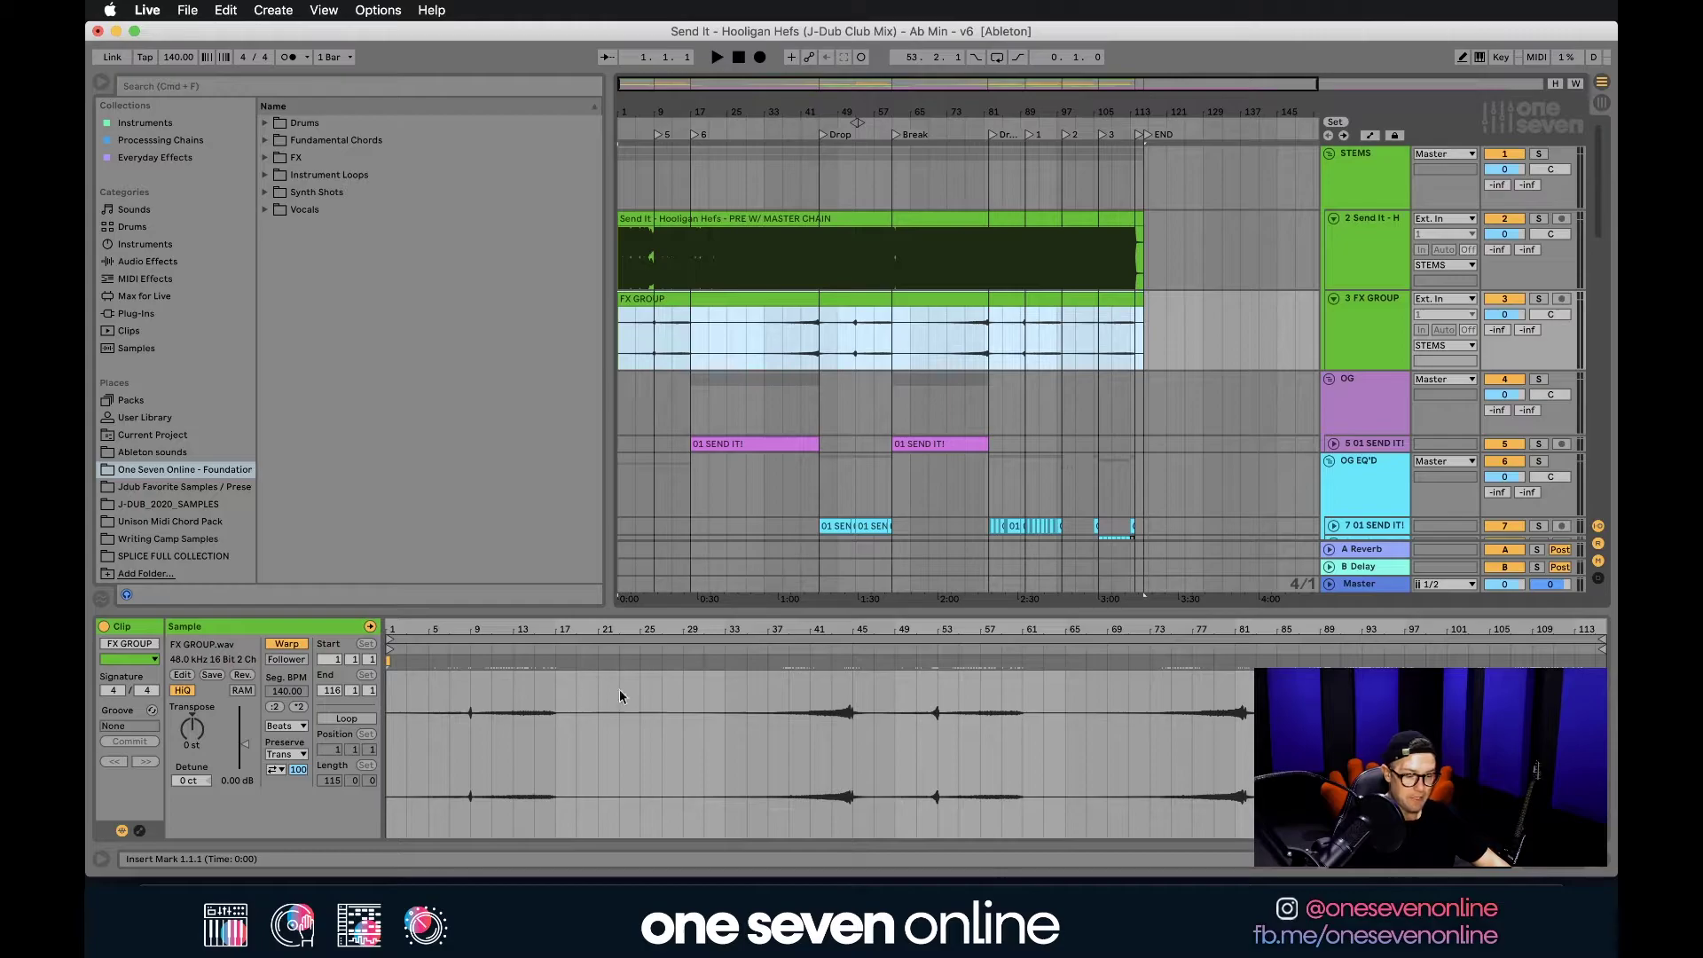
{"action": "left_click_drag", "start_coordinate": [242, 752], "coordinate": [245, 706]}
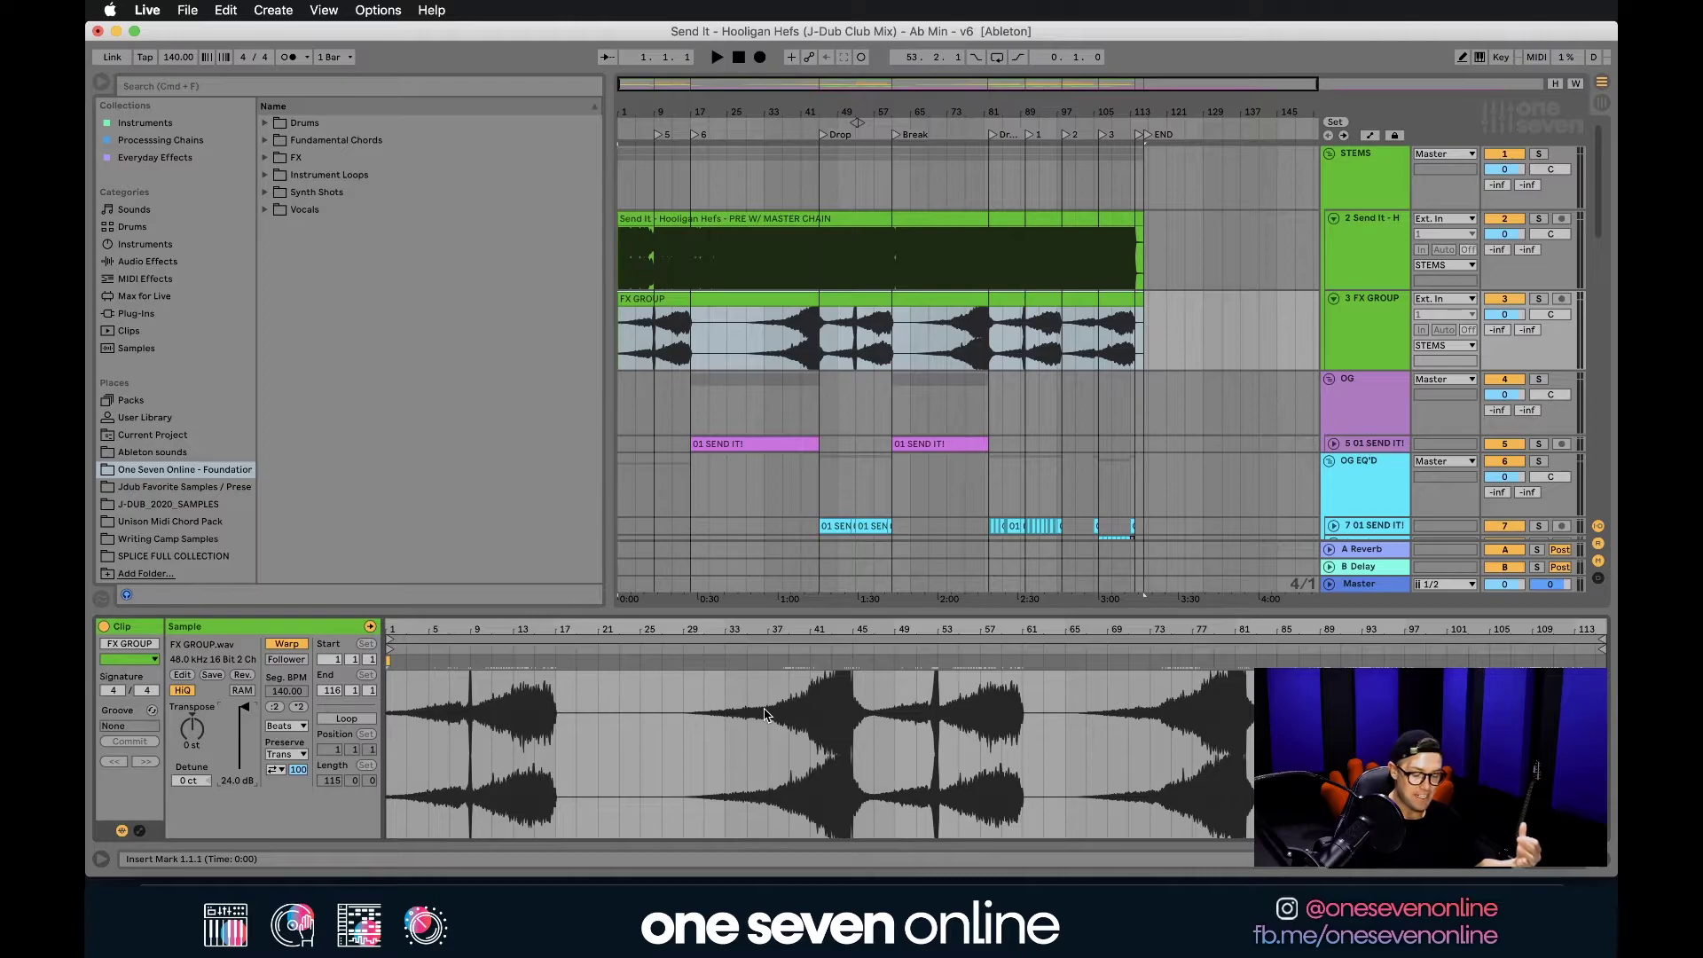
{"action": "key", "text": "super+z"}
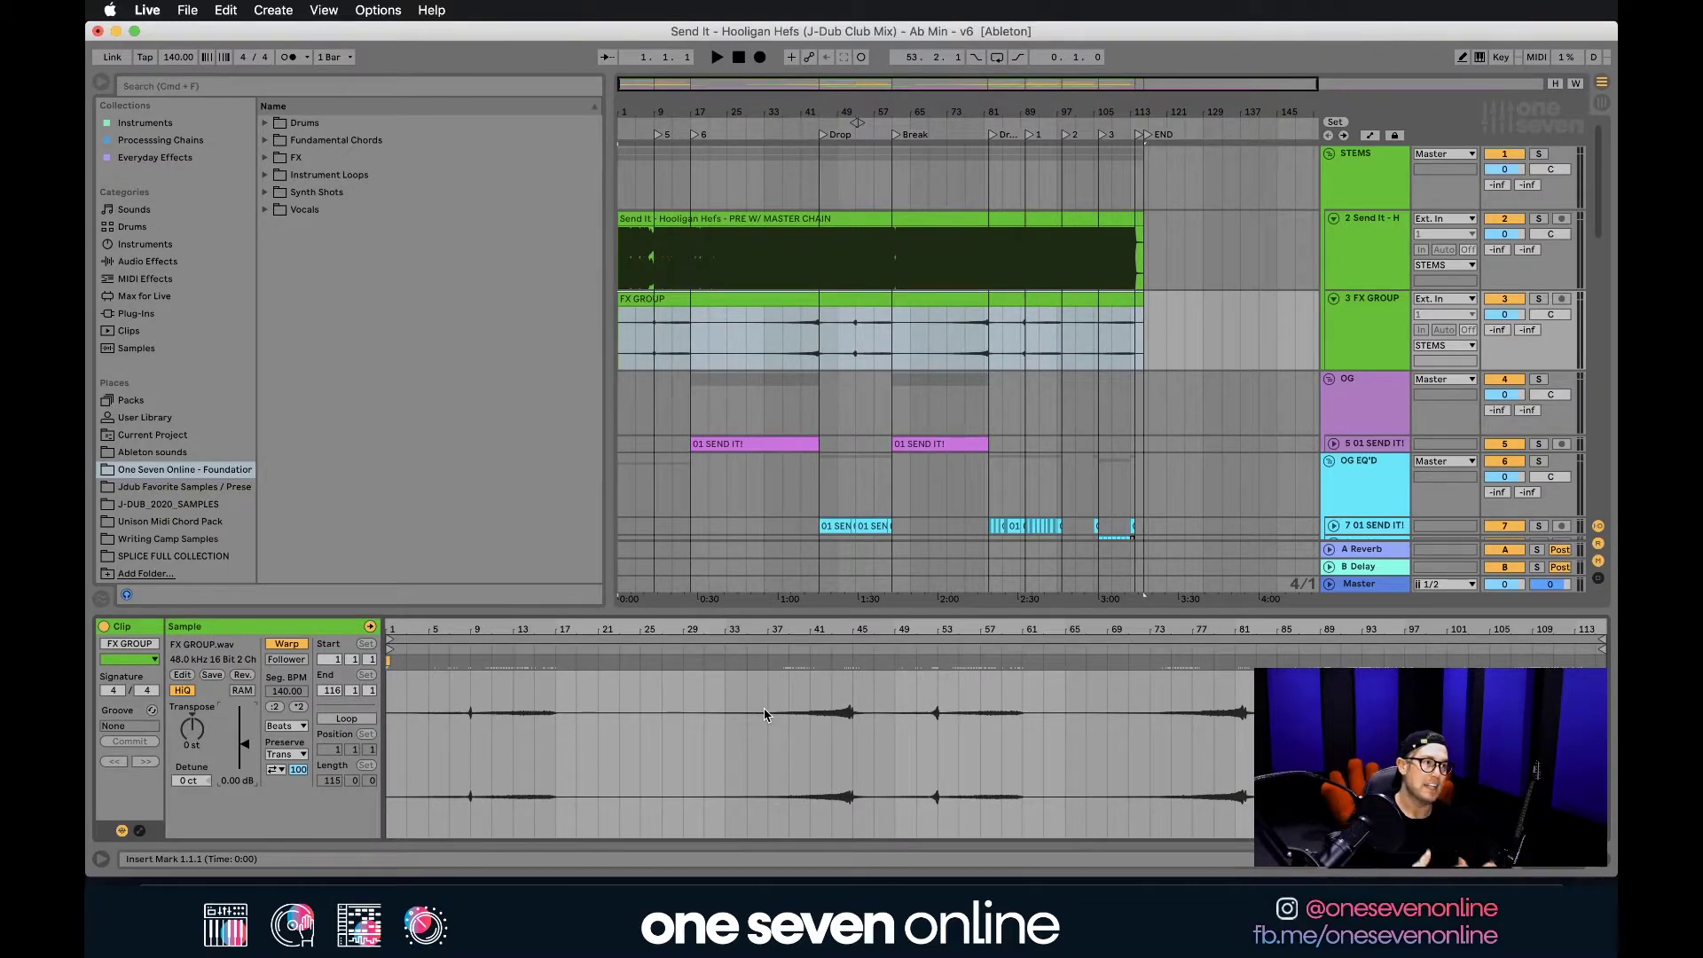
{"action": "left_click", "coordinate": [1606, 862]}
Step: Select the BASS GRP and its tracks across the full song, 115 bars from bar 1
{"action": "scroll", "coordinate": [787, 352], "scroll_direction": "down", "scroll_amount": 5}
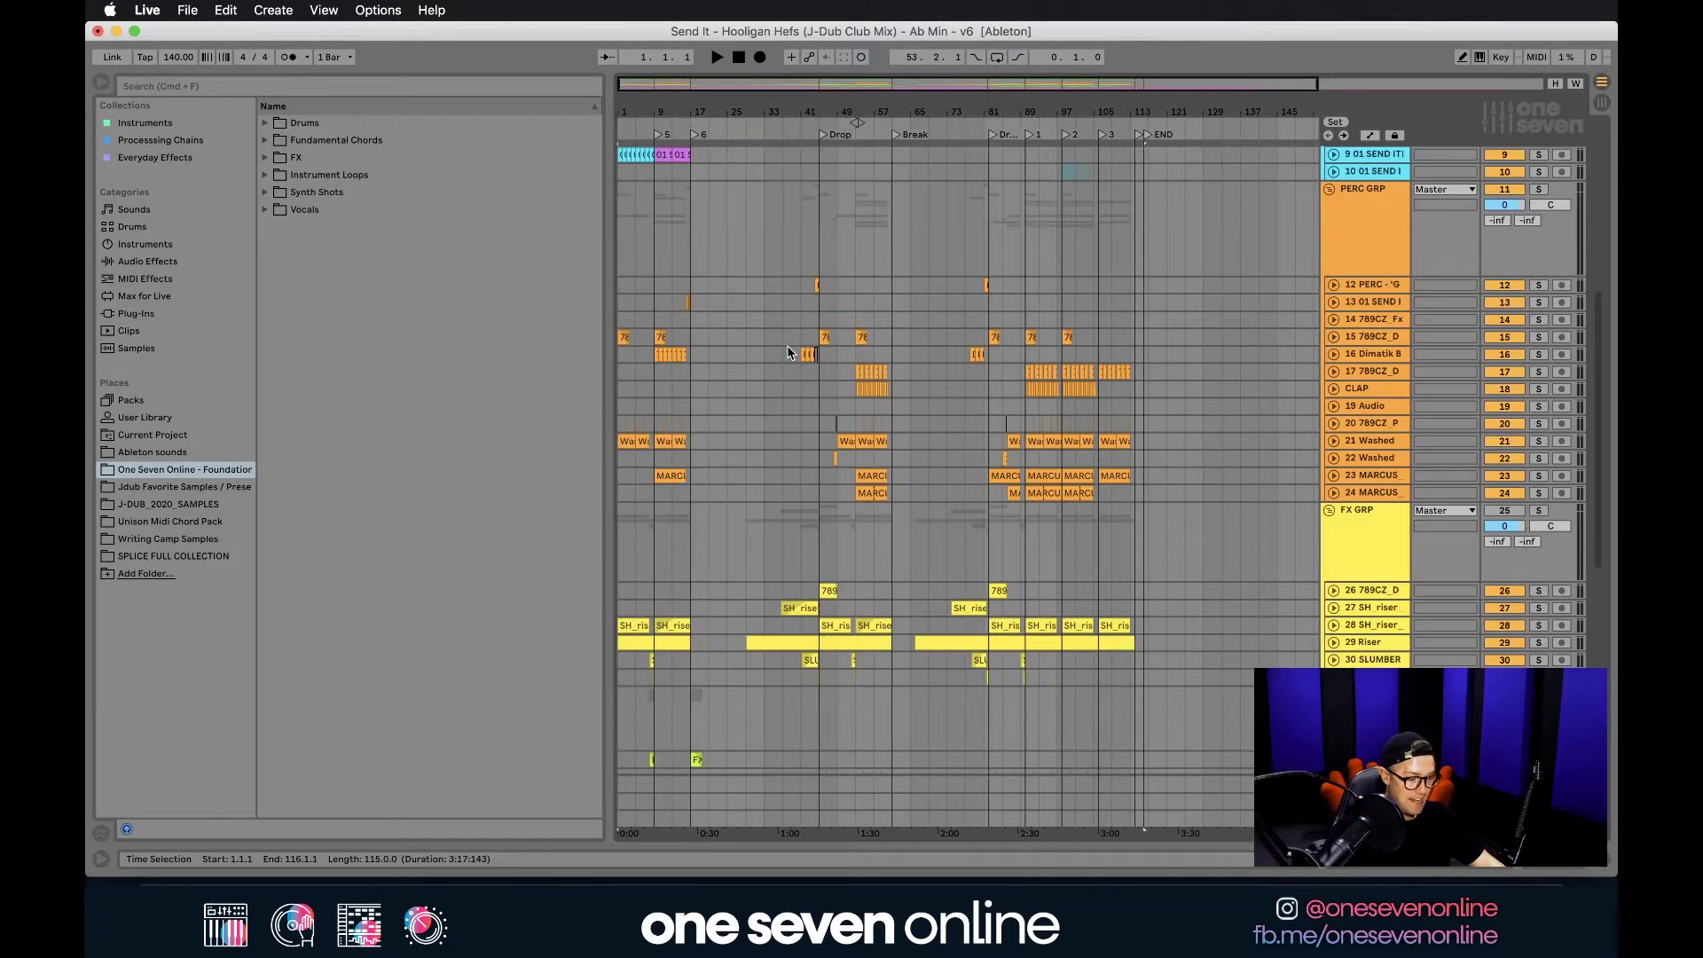
{"action": "left_click", "coordinate": [728, 441]}
{"action": "scroll", "coordinate": [780, 355], "scroll_direction": "down", "scroll_amount": 2}
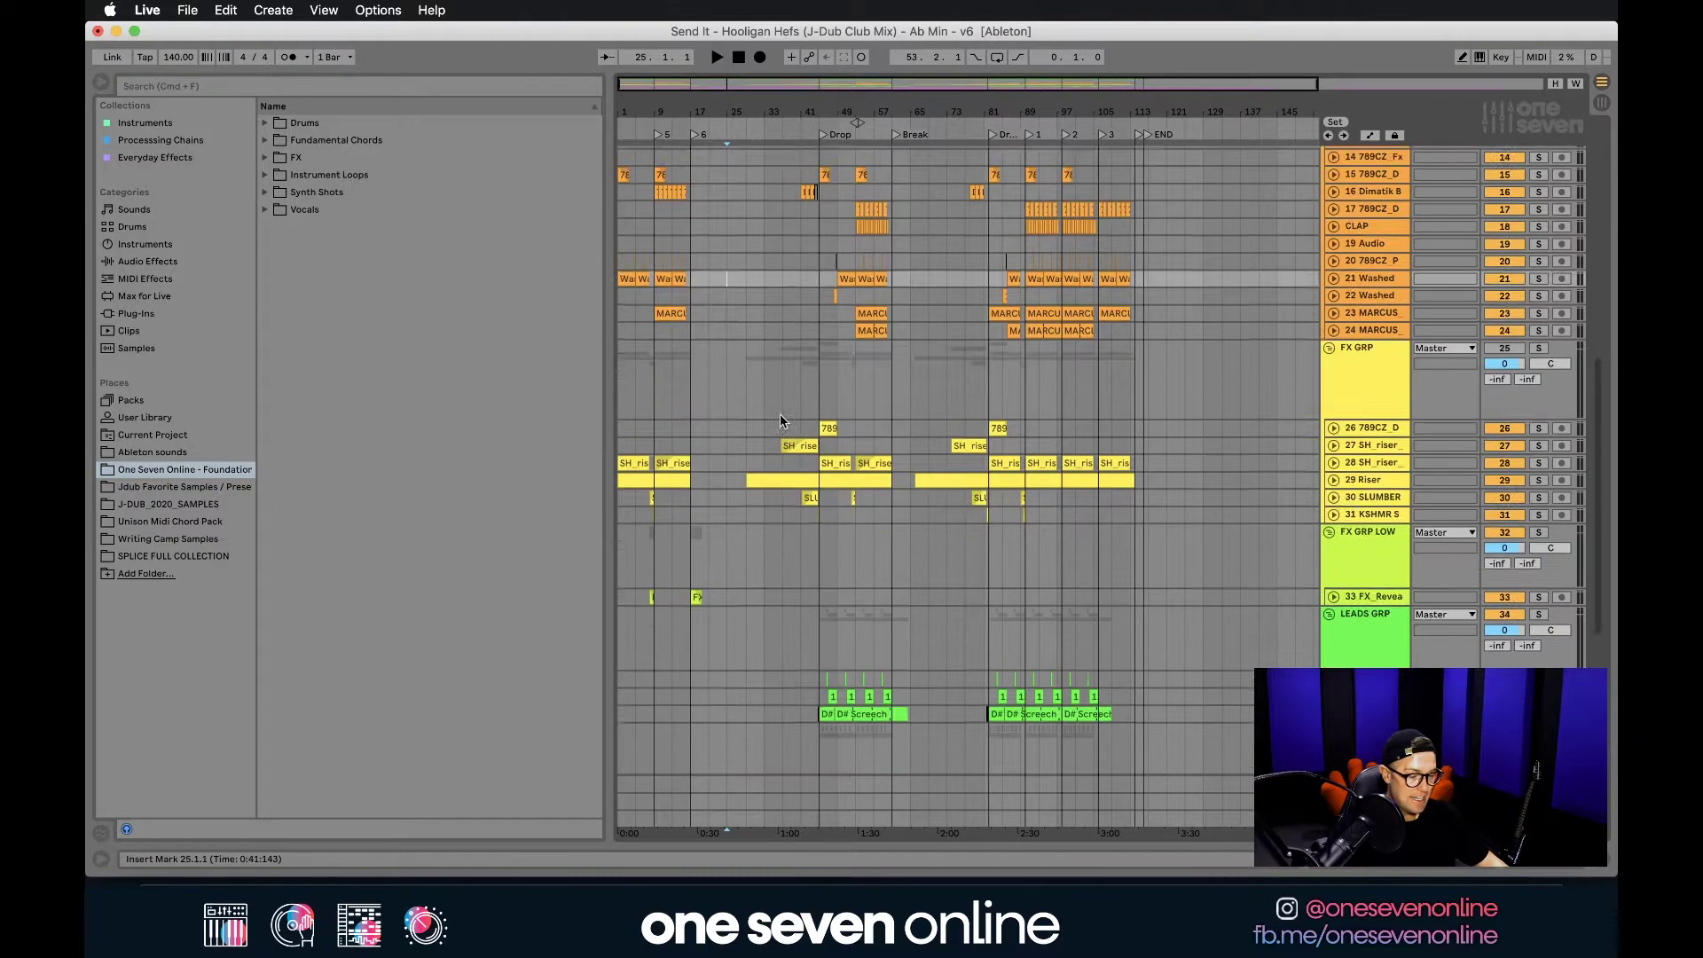
{"action": "scroll", "coordinate": [790, 427], "scroll_direction": "down", "scroll_amount": 3}
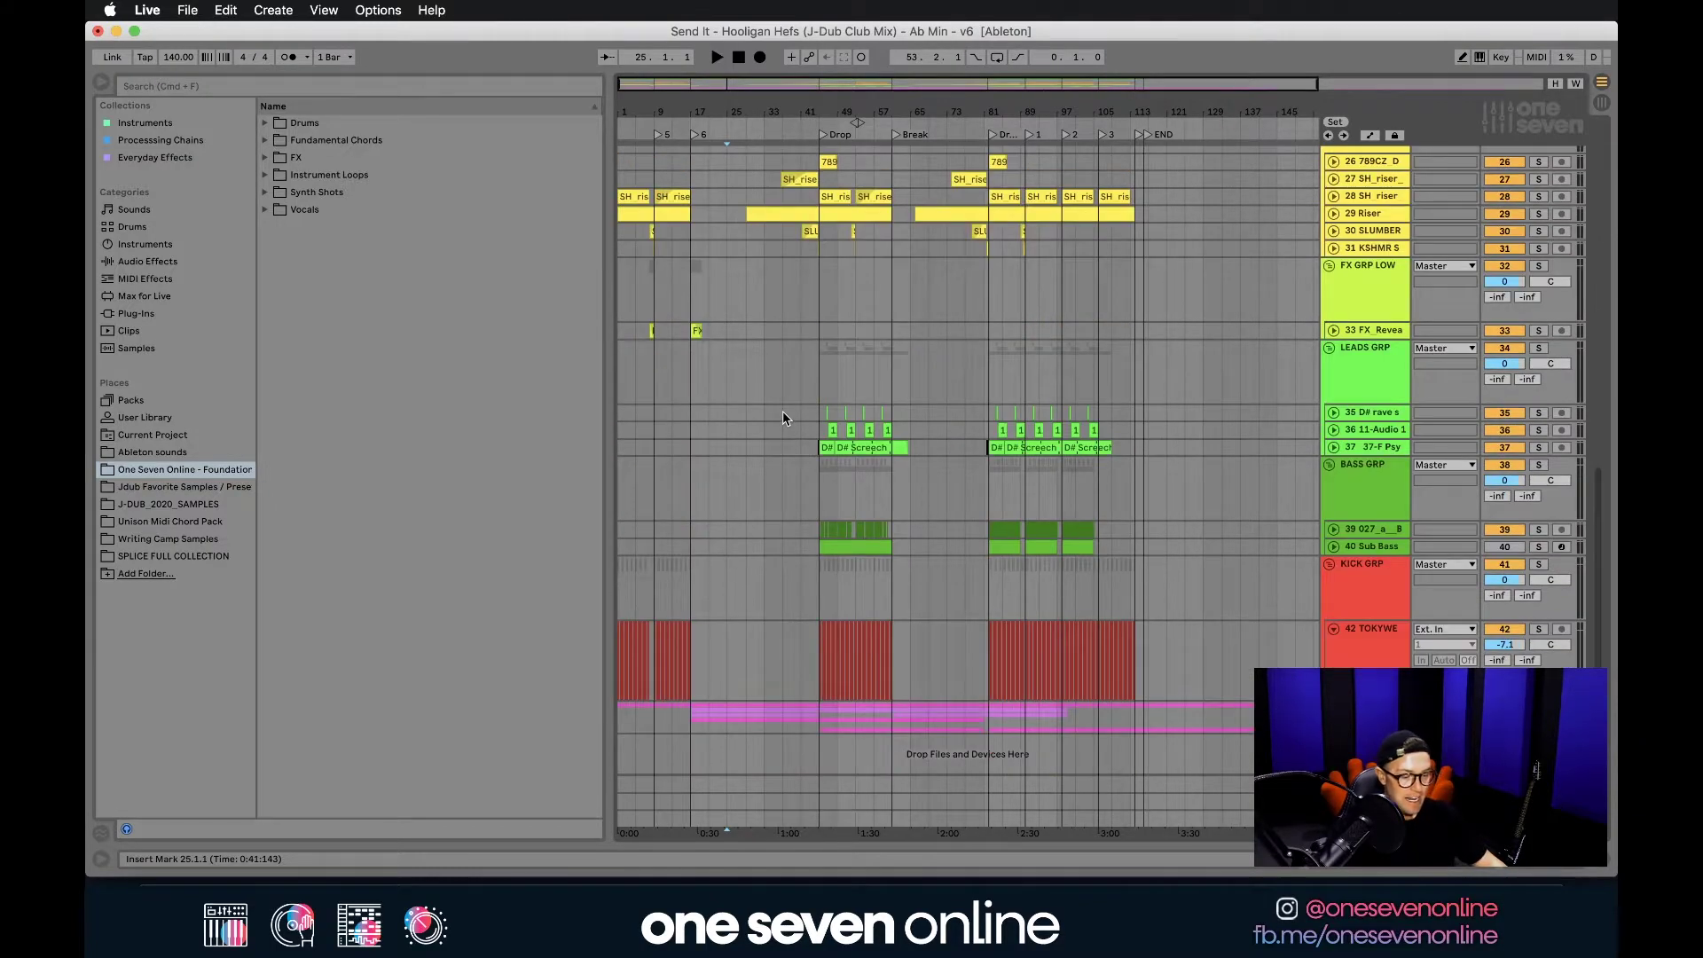
{"action": "left_click", "coordinate": [624, 476]}
{"action": "left_click_drag", "start_coordinate": [621, 477], "coordinate": [1142, 547]}
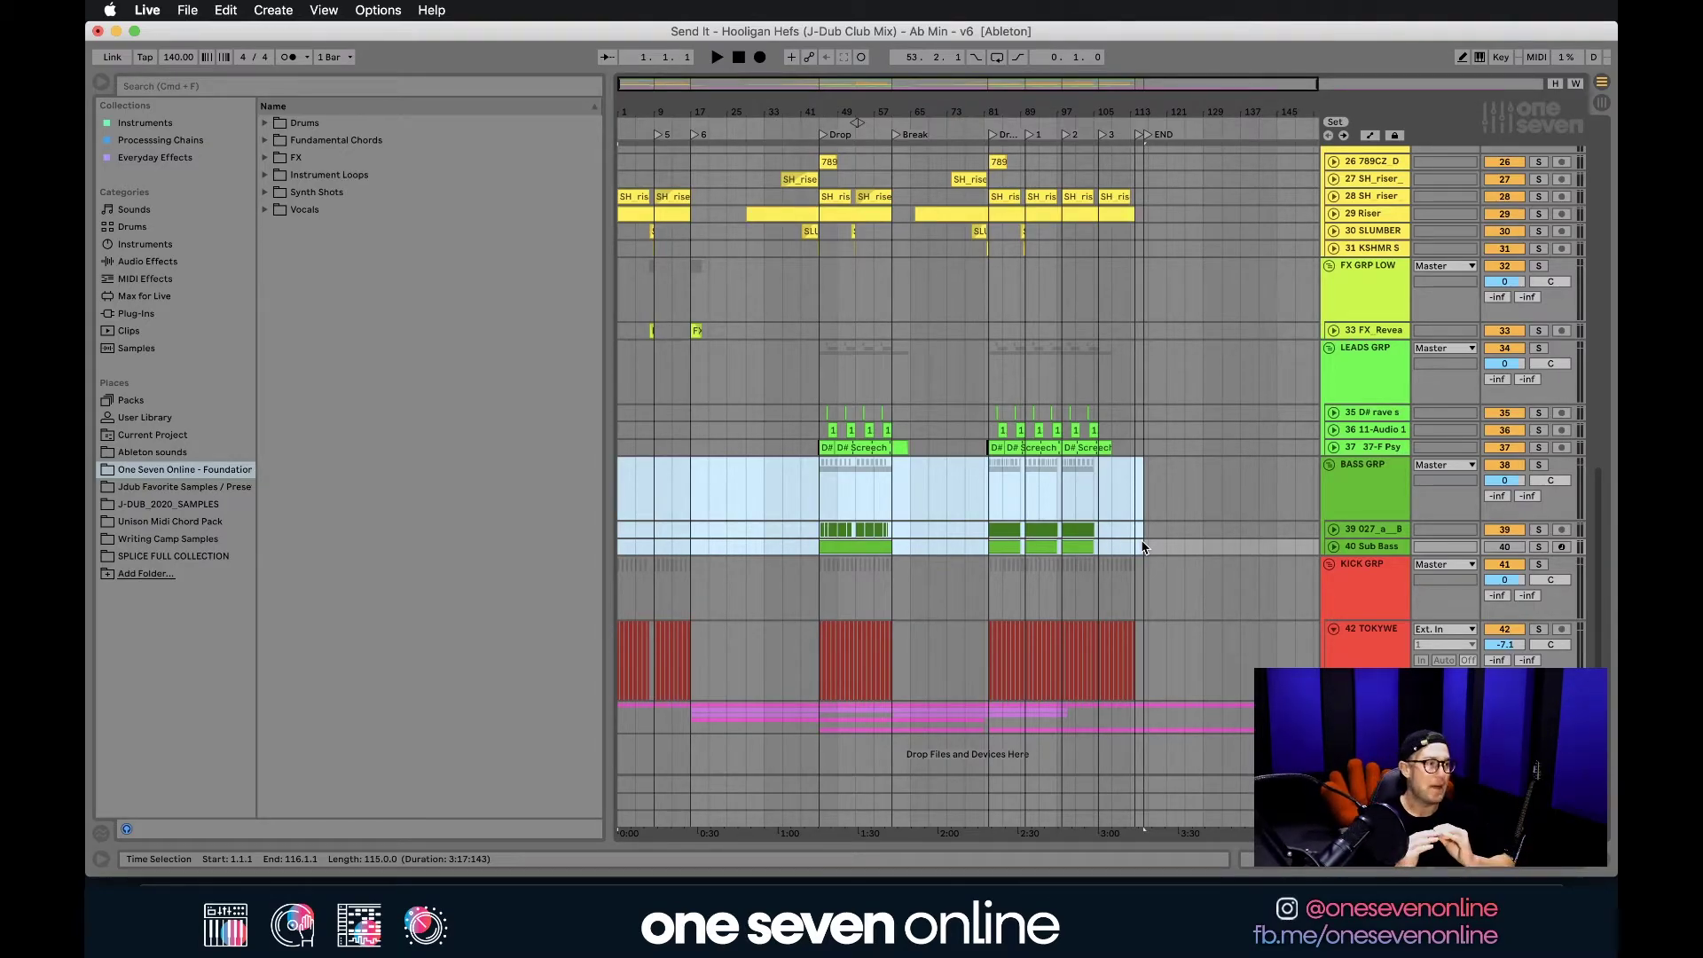
Step: Select the KICK GRP across the full song, 115 bars from bar 1
{"action": "left_click", "coordinate": [635, 577]}
{"action": "left_click", "coordinate": [644, 581]}
{"action": "left_click", "coordinate": [618, 589]}
{"action": "left_click_drag", "start_coordinate": [619, 576], "coordinate": [1138, 578]}
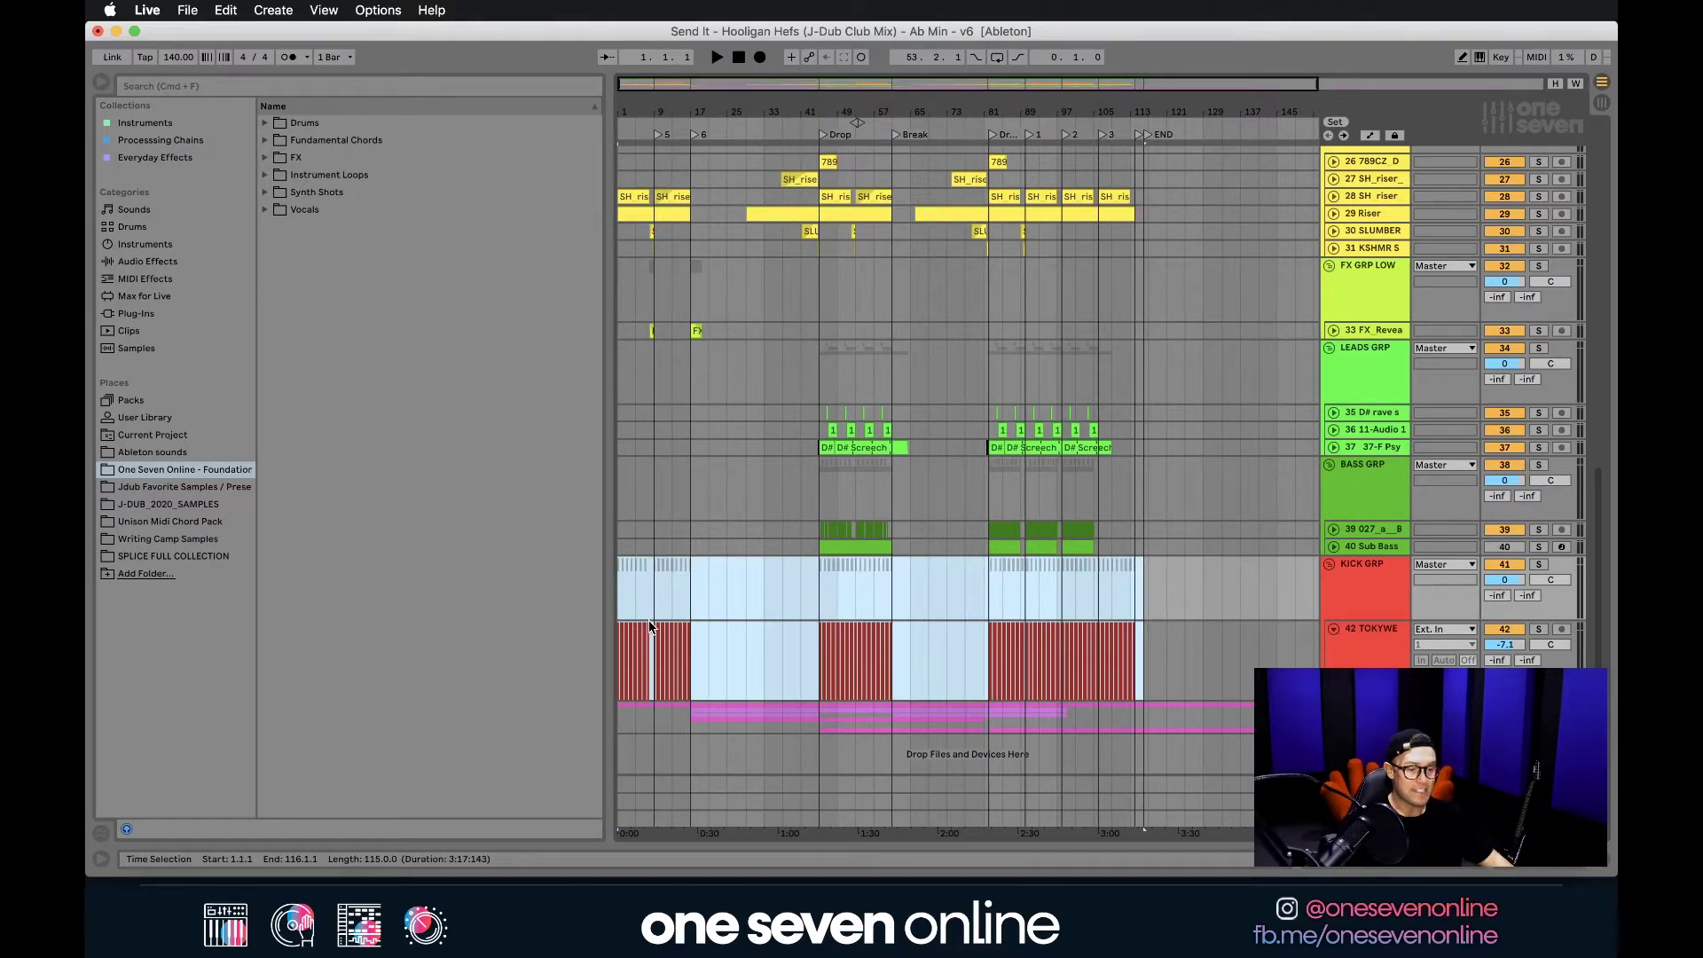
Step: Deactivate the CLAP track in the PERC GRP
{"action": "scroll", "coordinate": [649, 626], "scroll_direction": "up", "scroll_amount": 10}
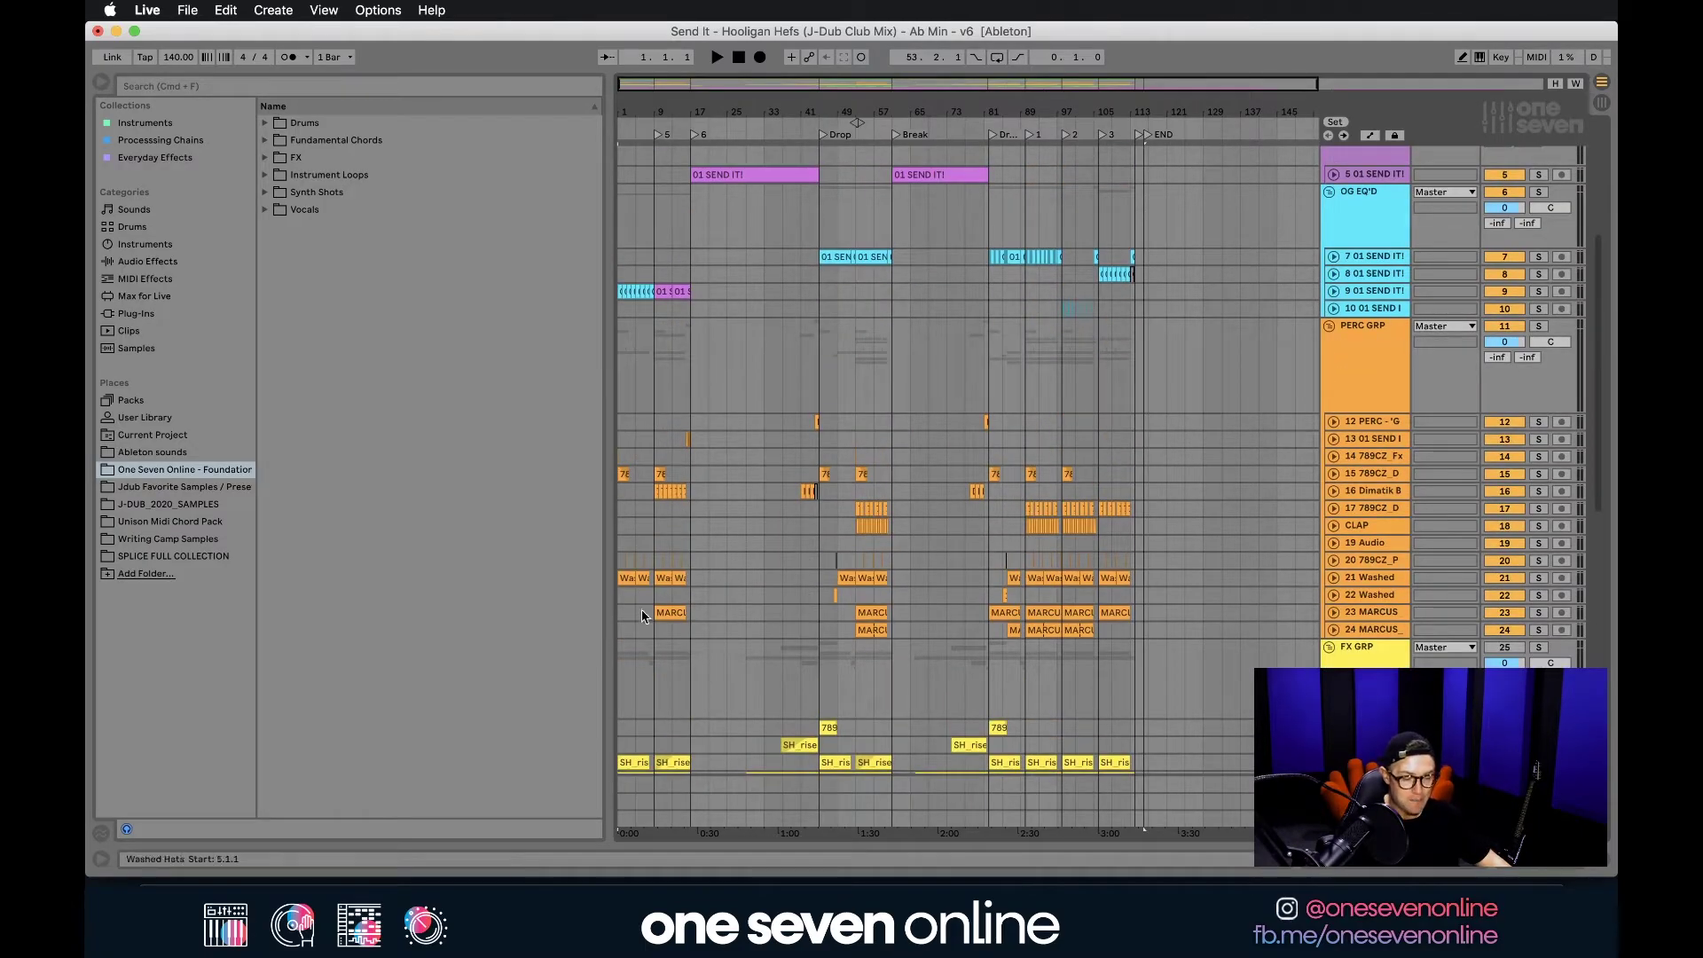
{"action": "left_click", "coordinate": [621, 422]}
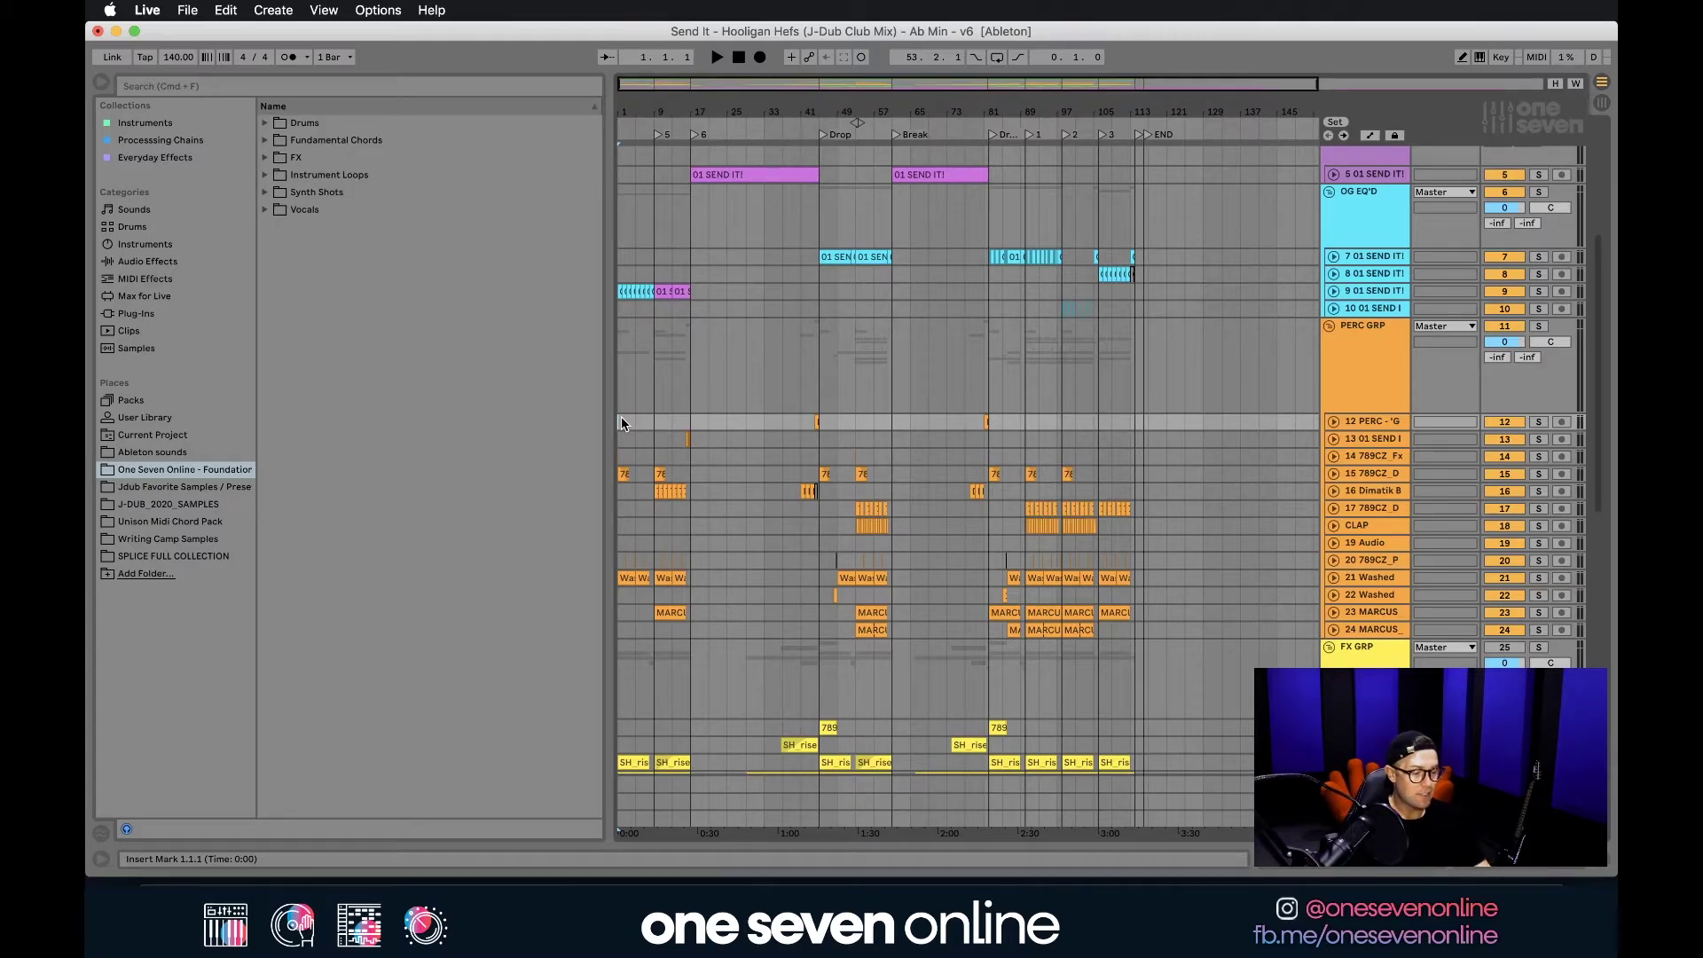
{"action": "left_click", "coordinate": [1396, 524]}
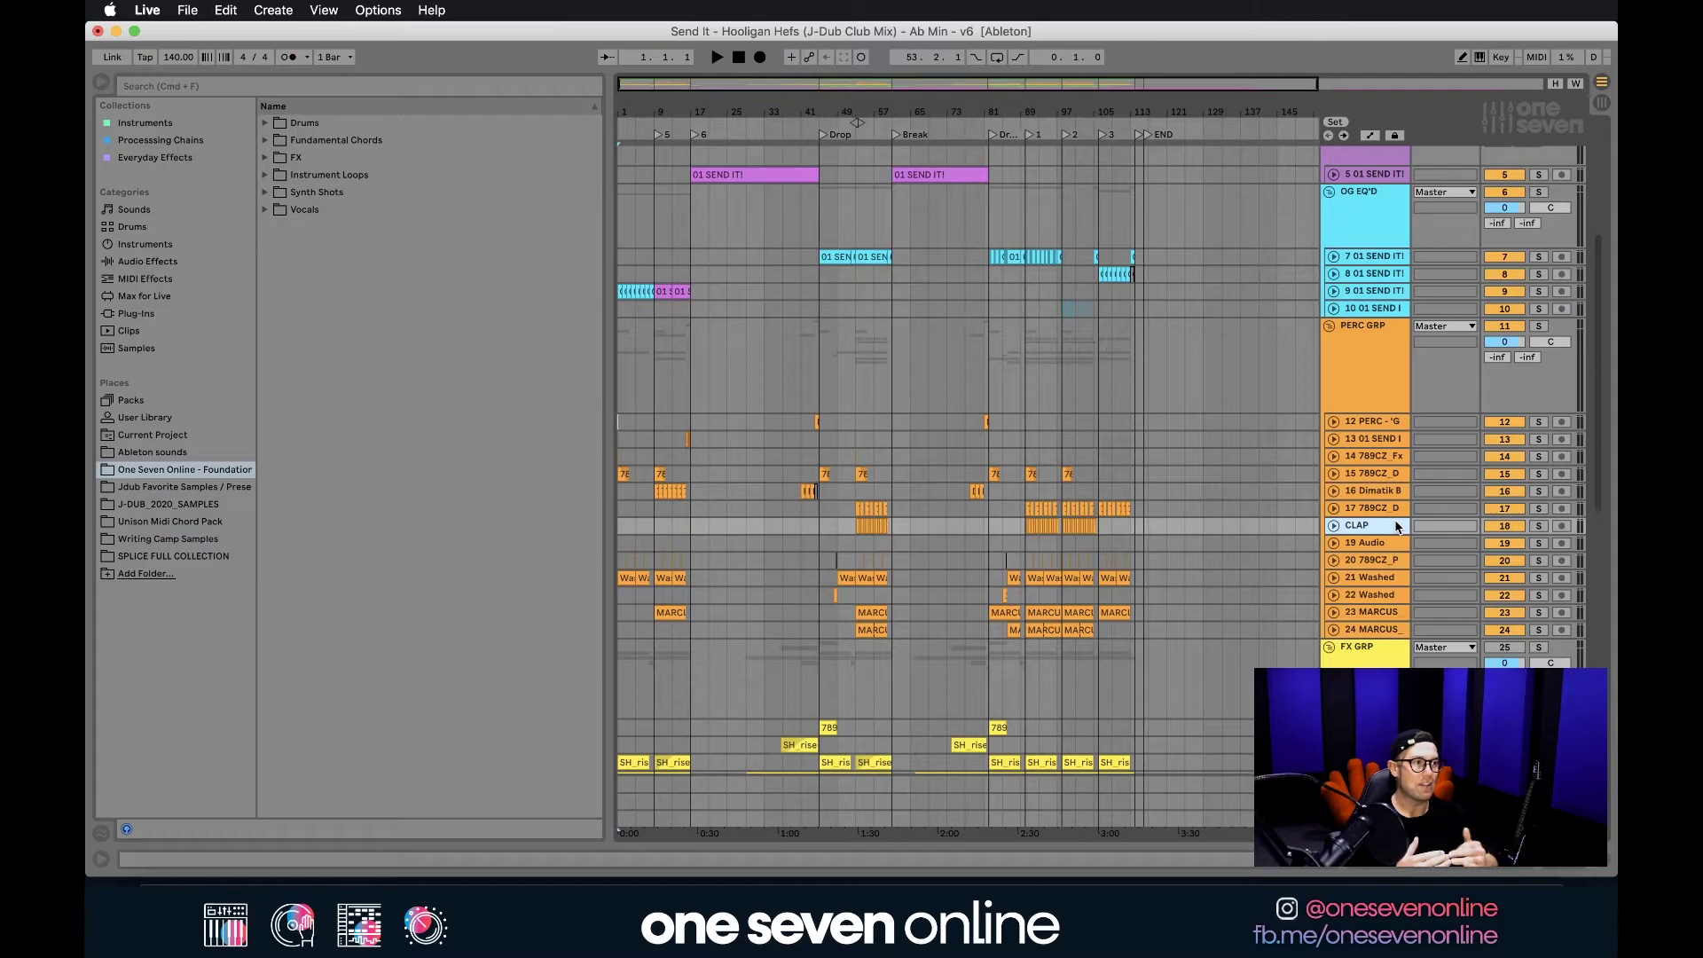
{"action": "left_click", "coordinate": [1498, 530]}
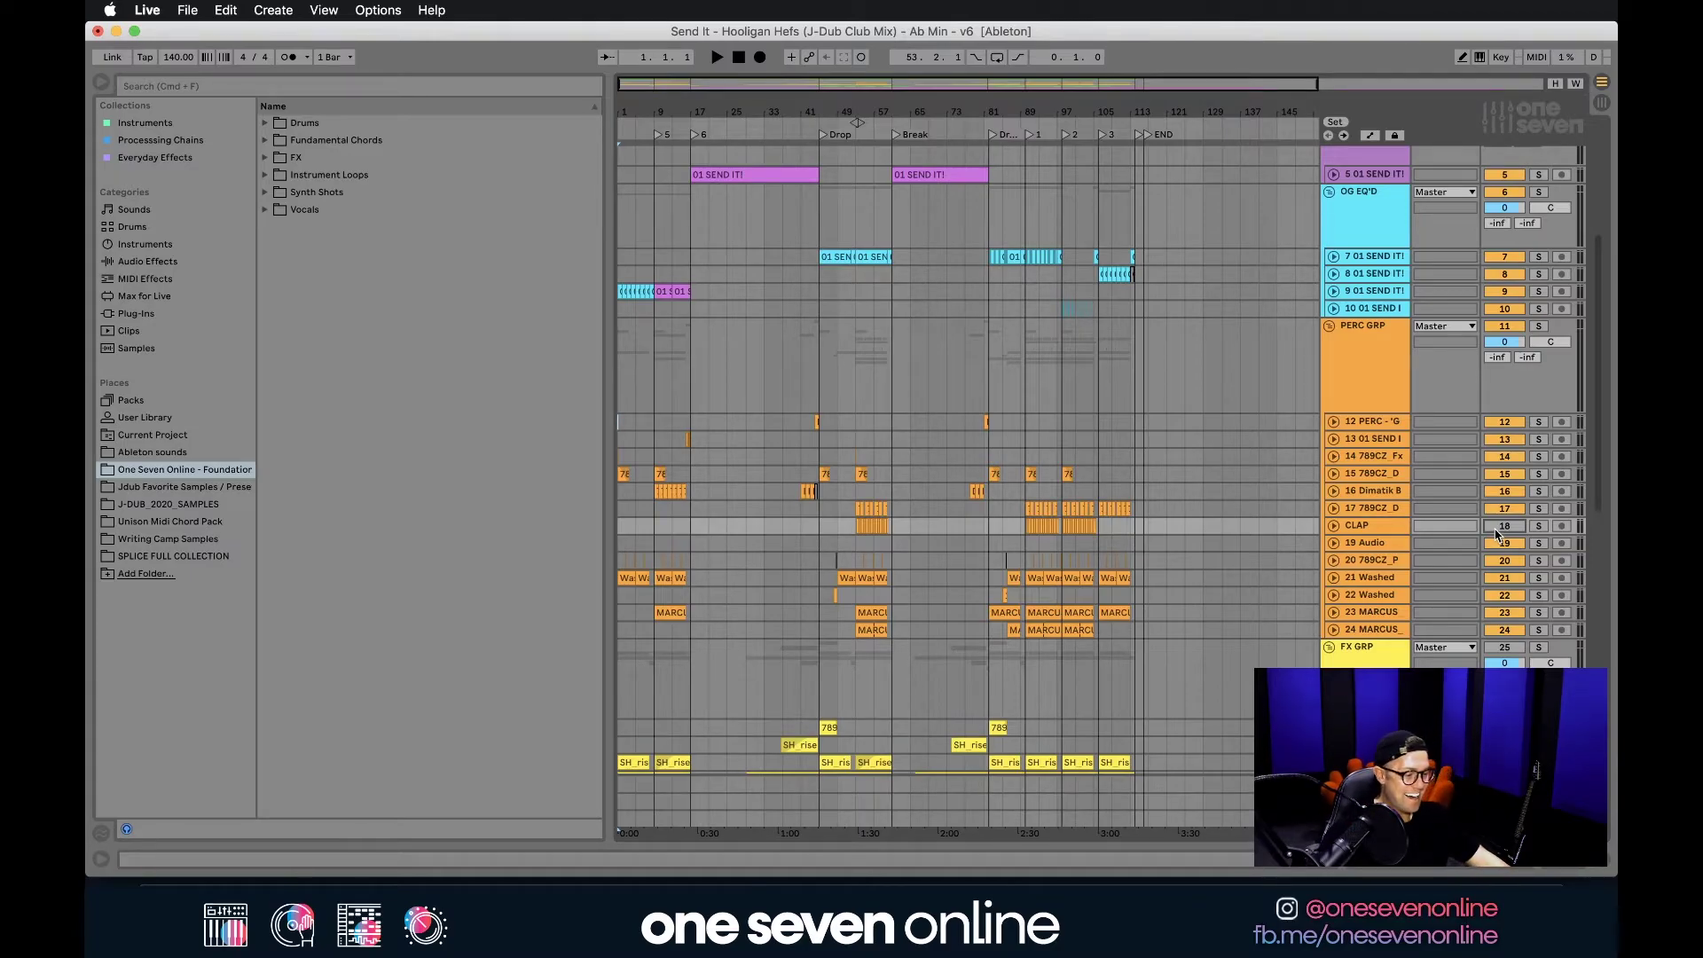
{"action": "scroll", "coordinate": [919, 485], "scroll_direction": "up", "scroll_amount": 5}
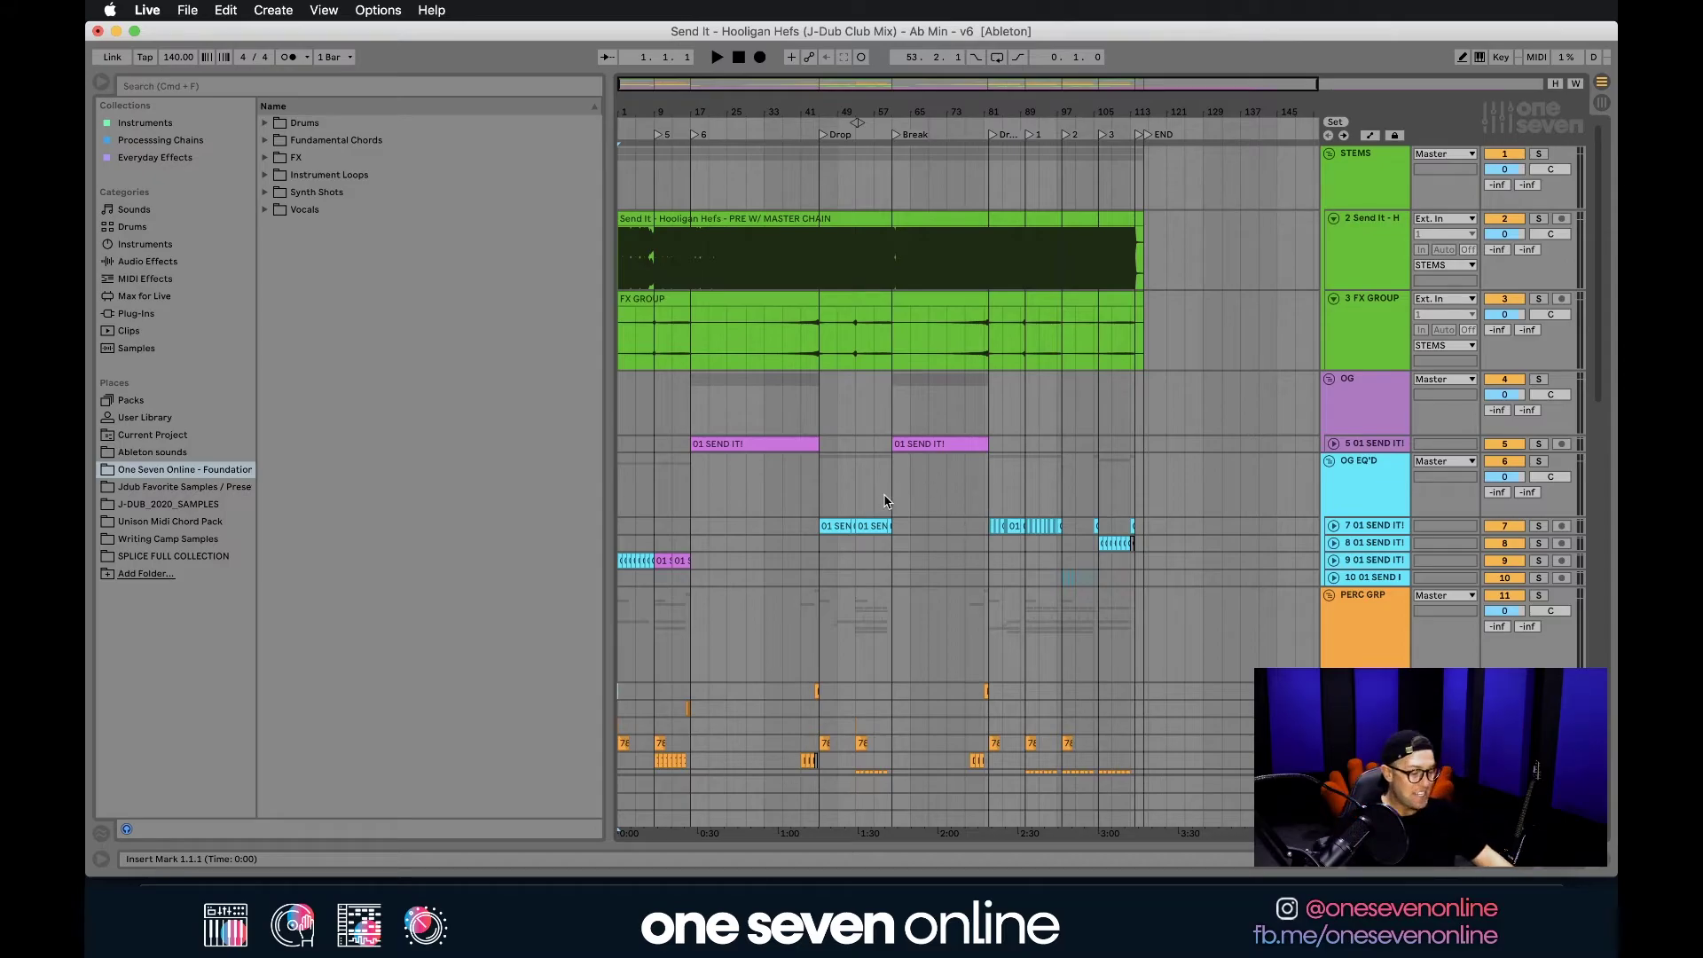
{"action": "left_click", "coordinate": [620, 489]}
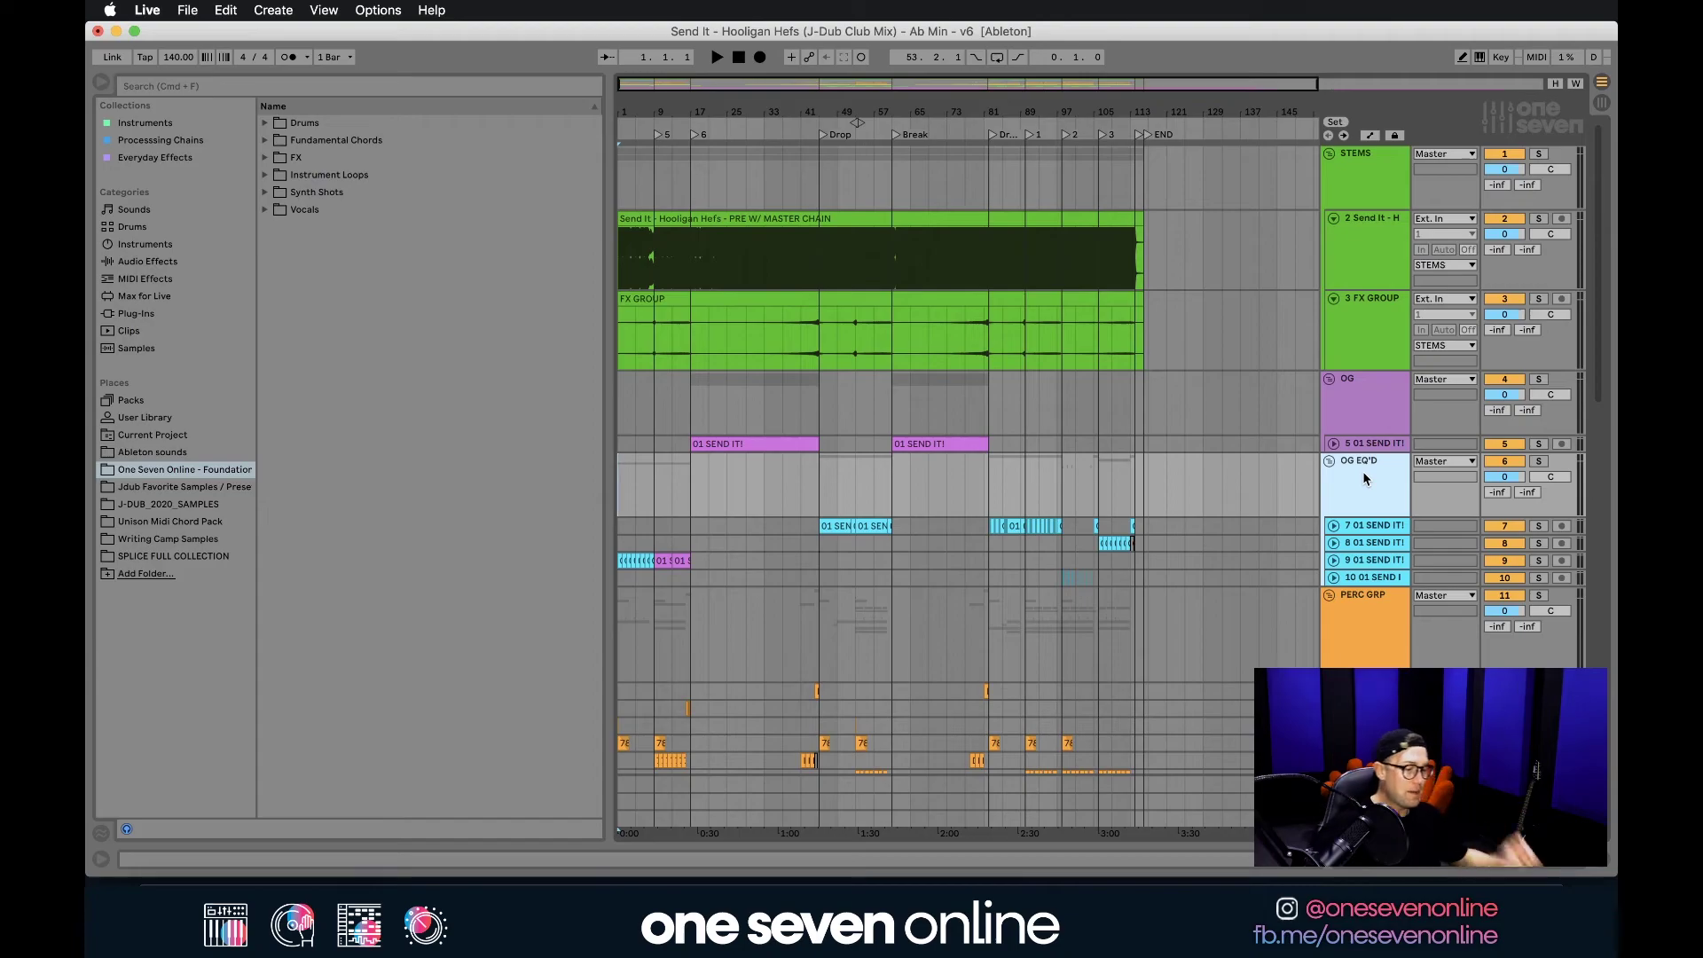
{"action": "left_click", "coordinate": [1381, 362]}
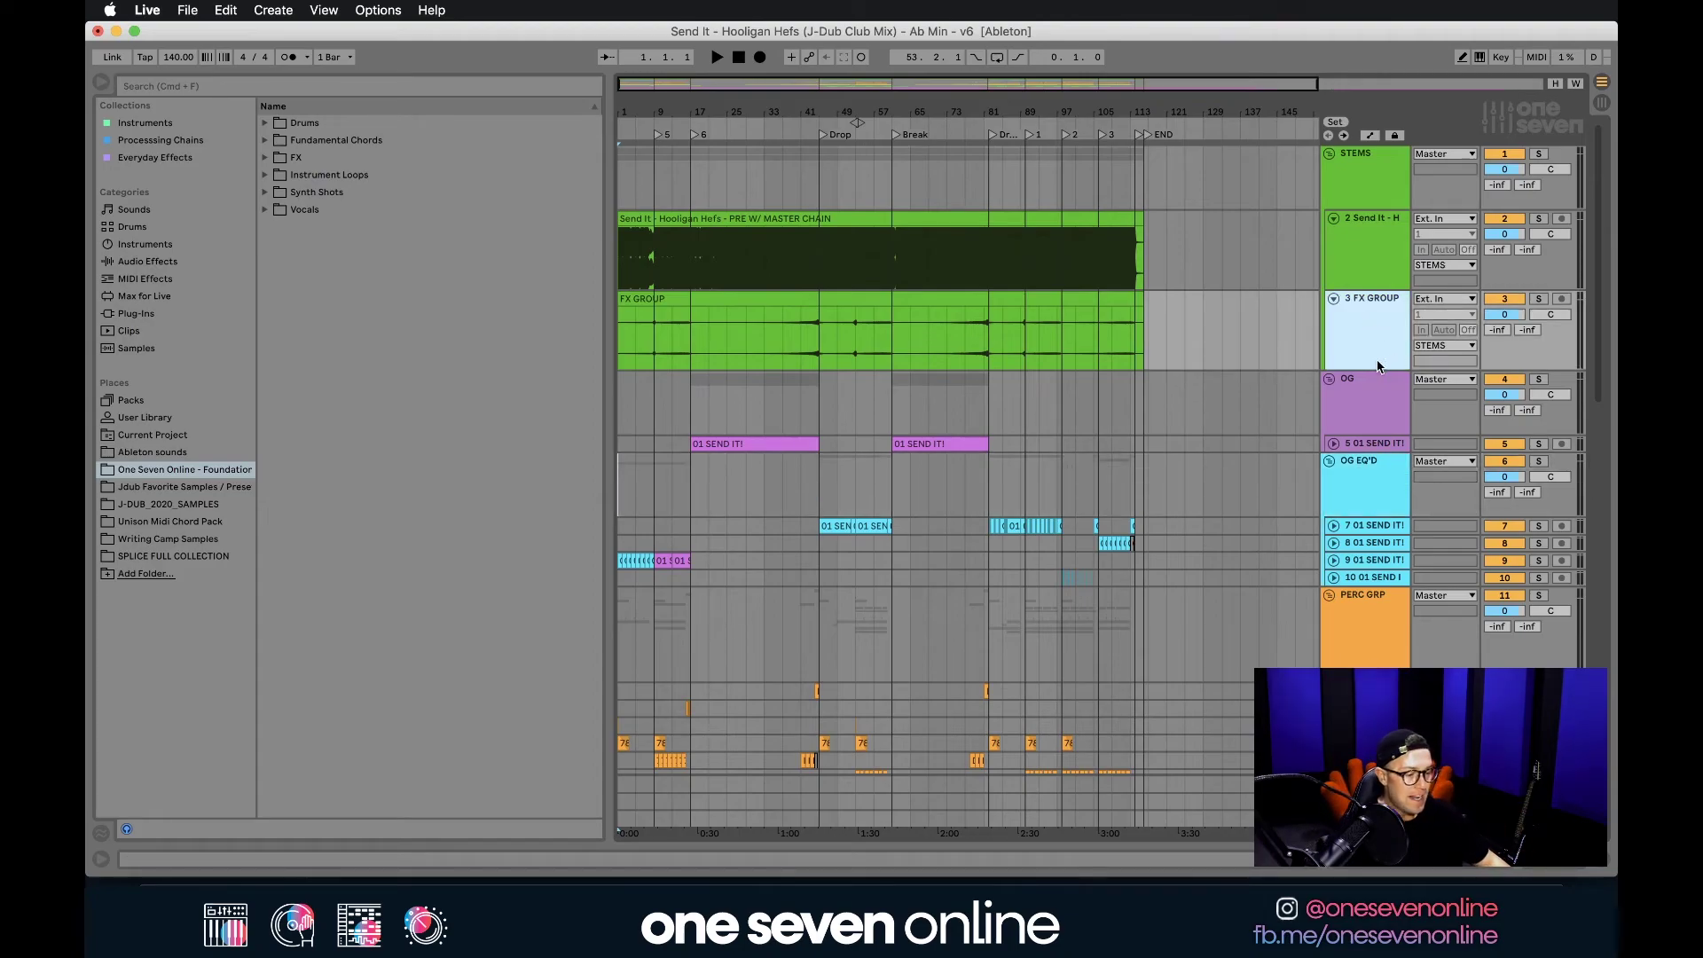
{"action": "left_click", "coordinate": [1375, 258]}
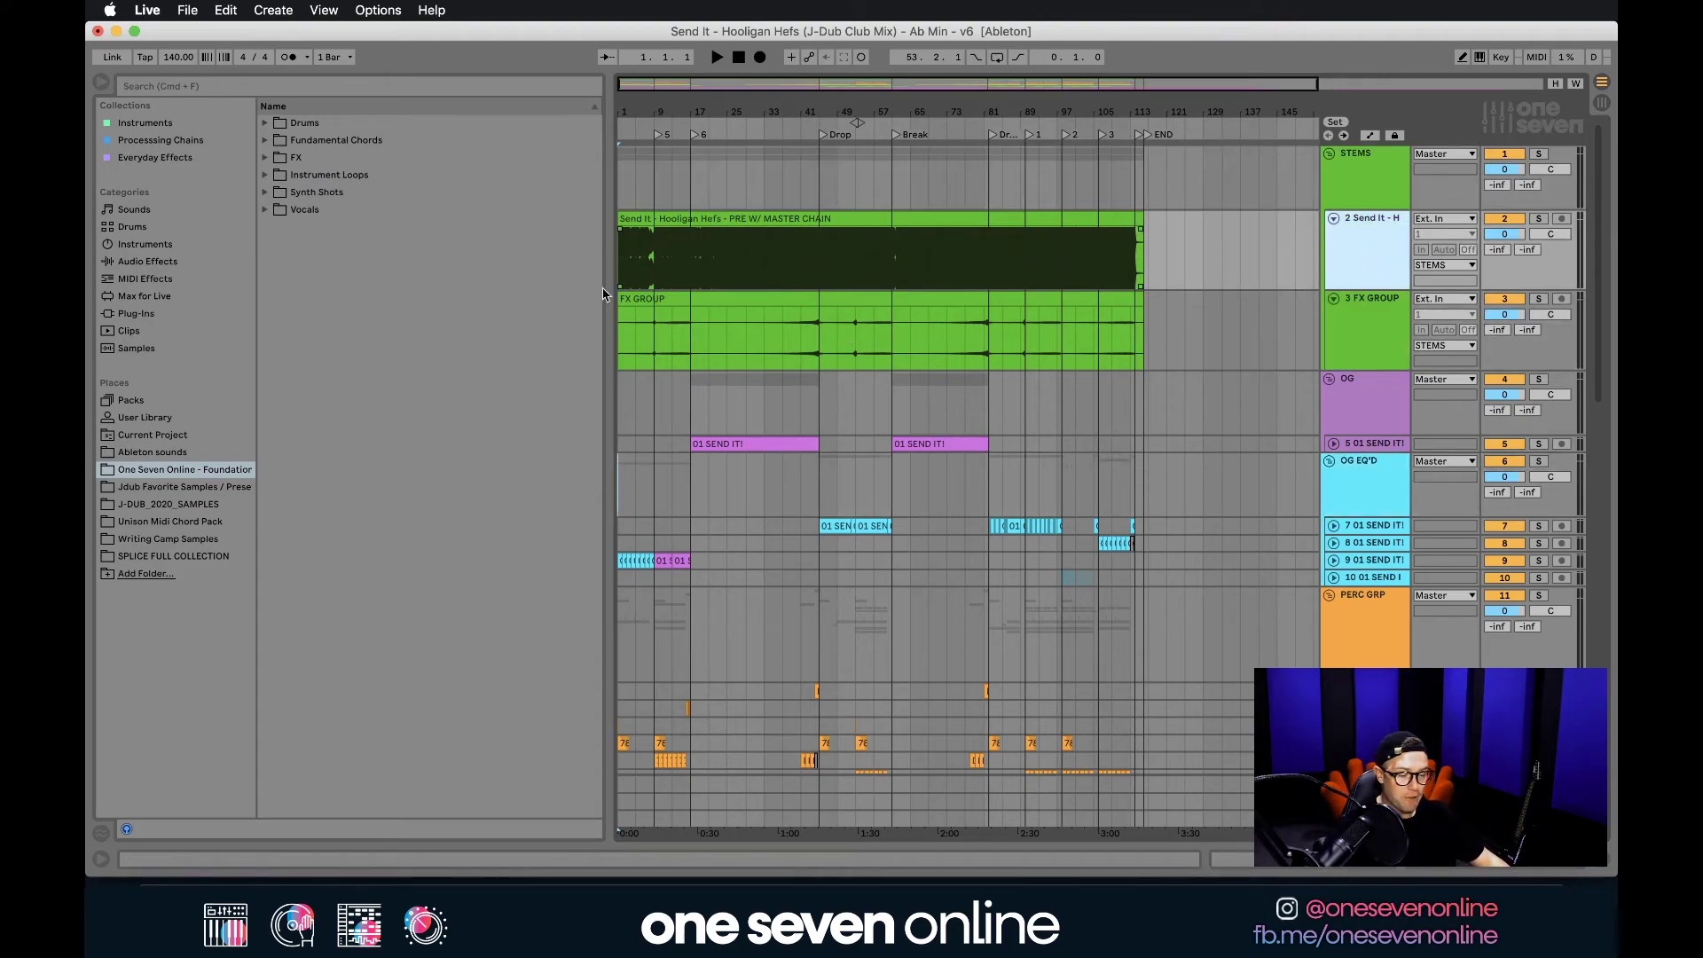
{"action": "left_click", "coordinate": [1359, 578]}
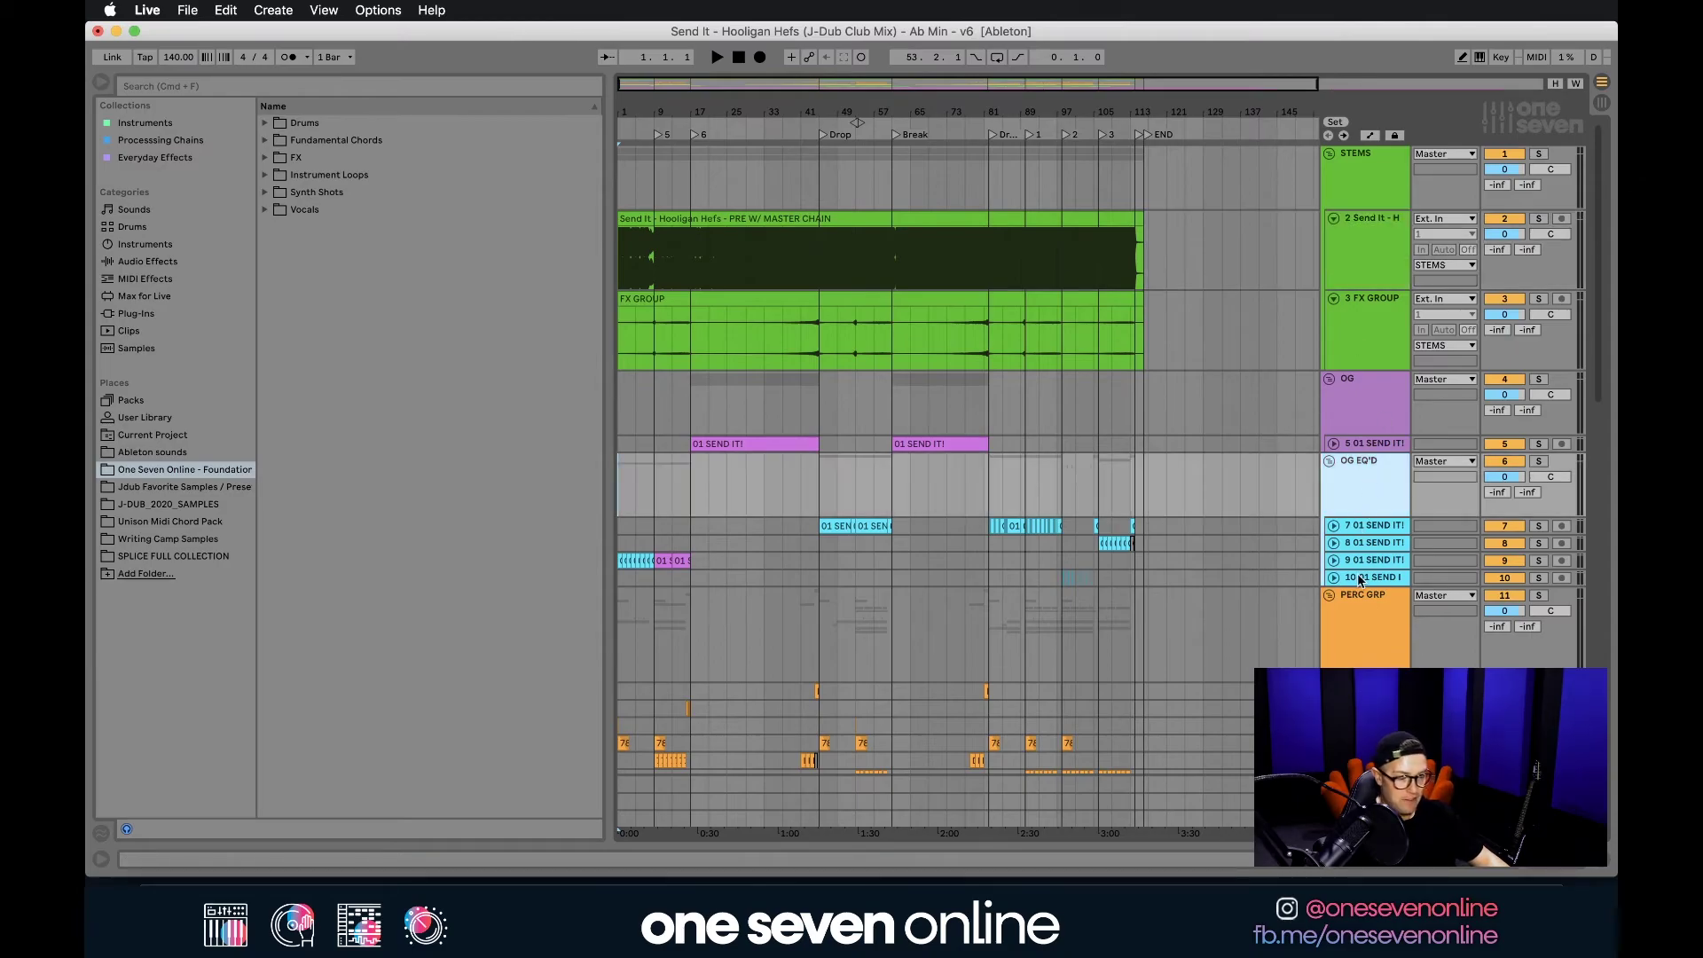
{"action": "left_click", "coordinate": [1367, 611]}
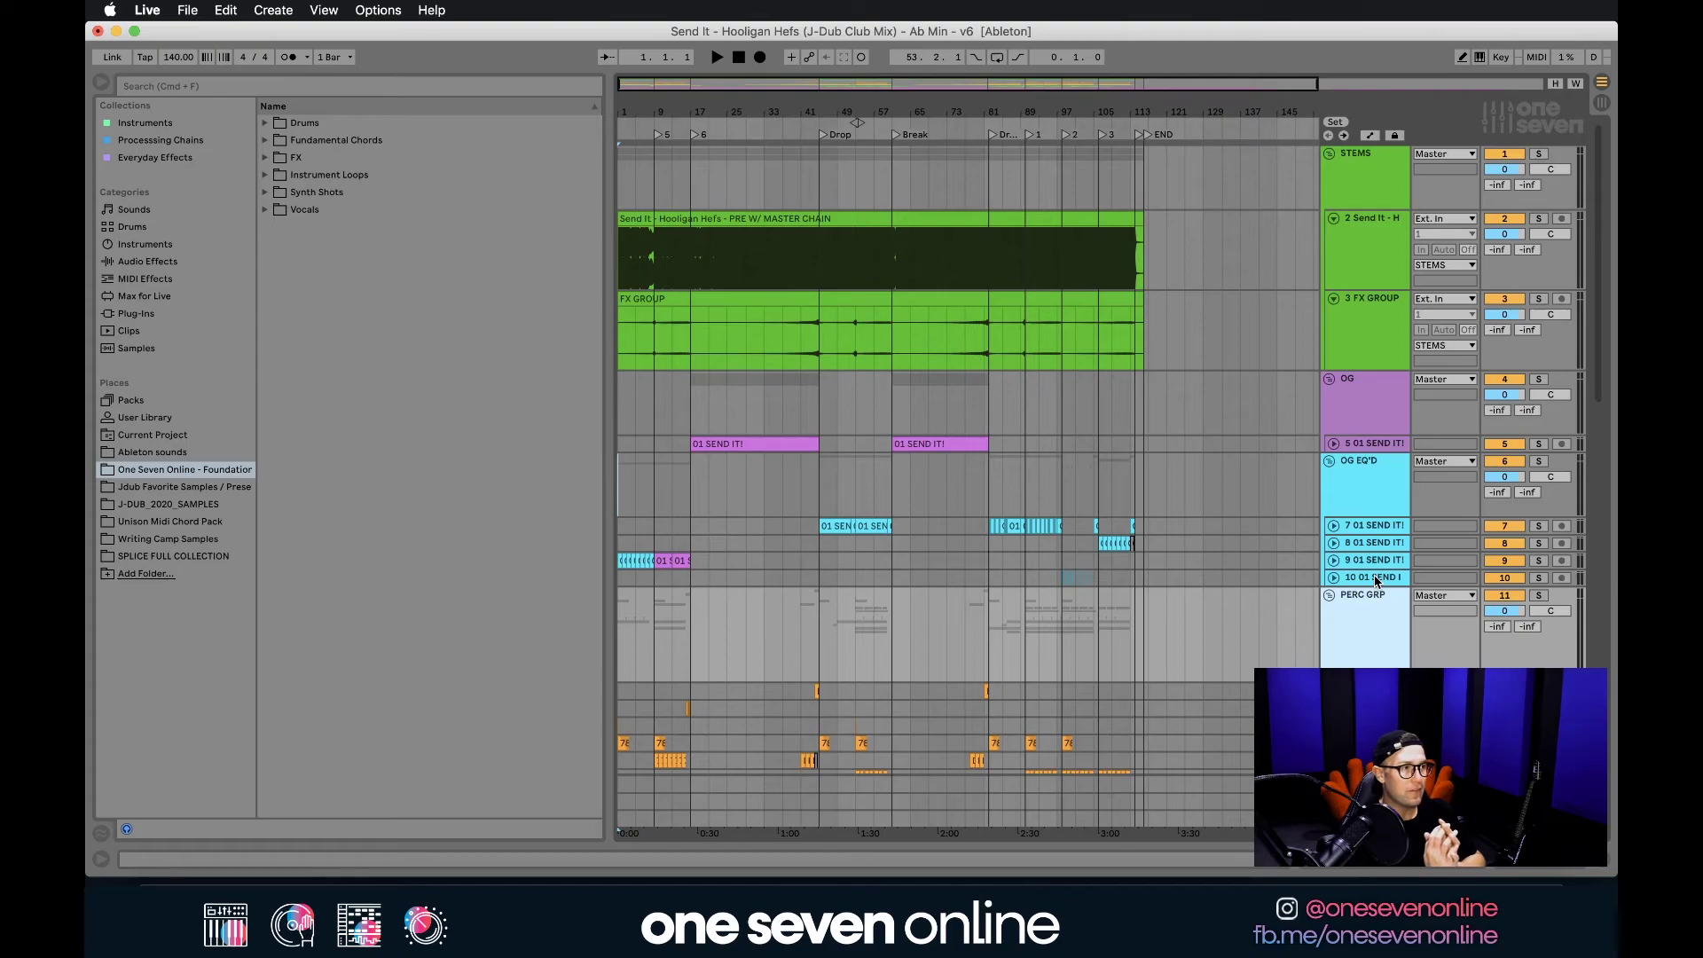
Step: Deactivate the full mix "PRE W/ MASTER CHAIN" track in the STEMS group and select the FX GROUP track
{"action": "left_click", "coordinate": [1348, 232]}
{"action": "left_click", "coordinate": [1507, 219]}
{"action": "left_click", "coordinate": [1381, 332]}
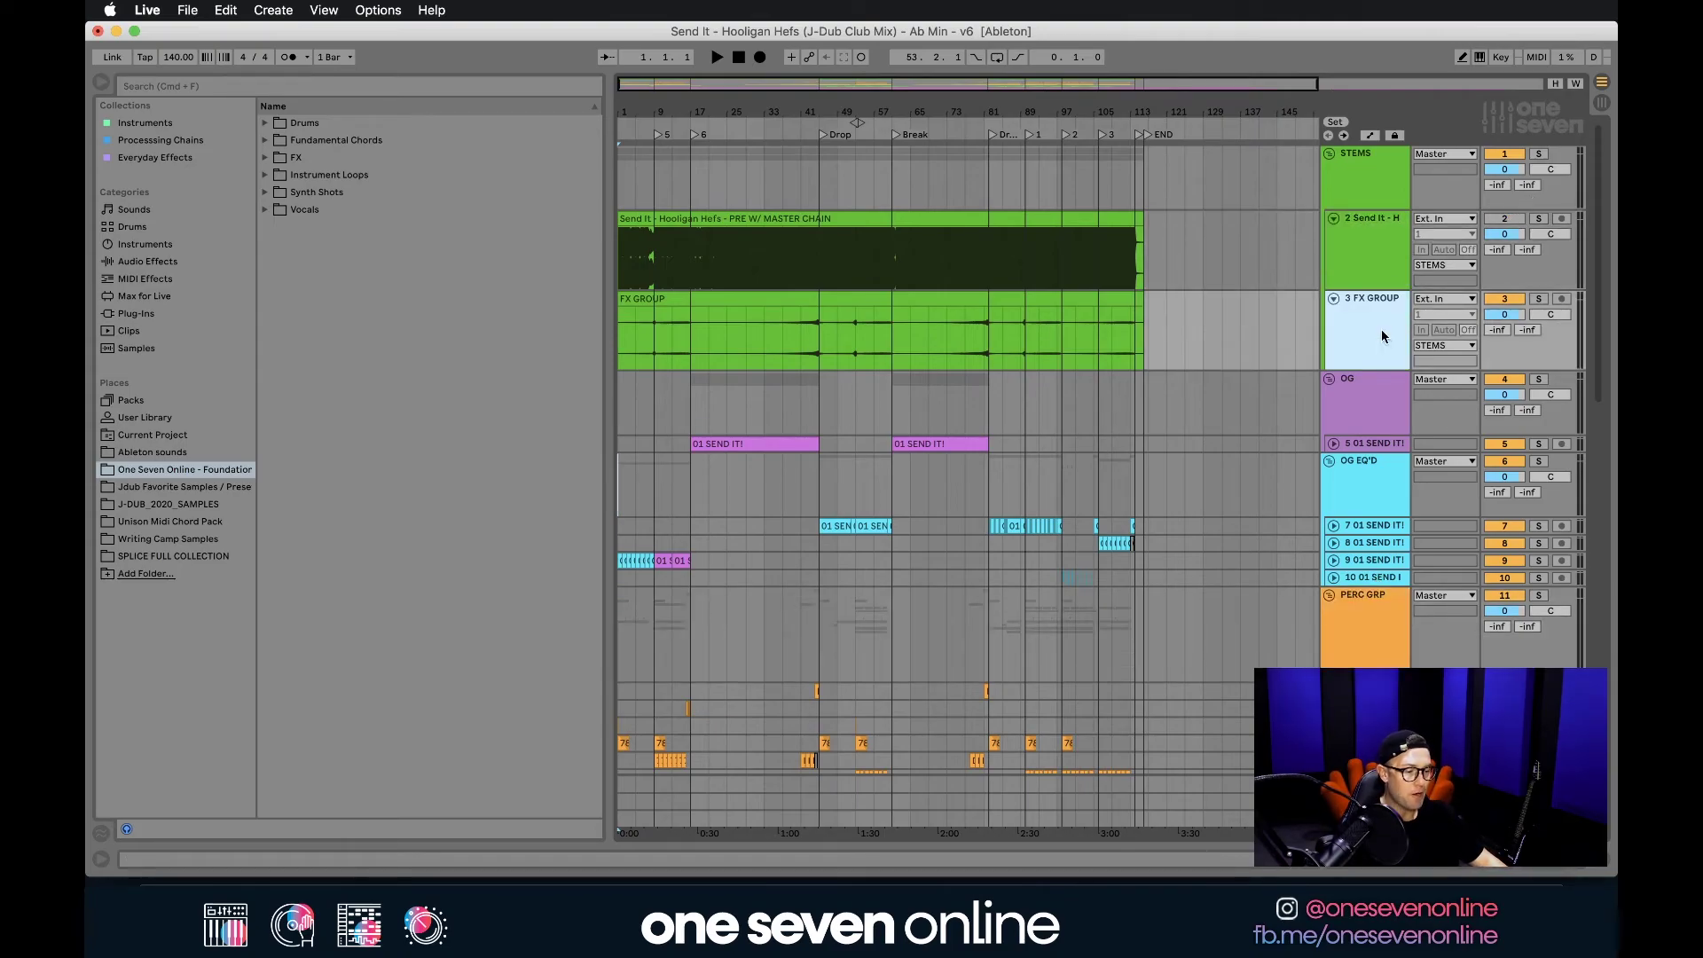